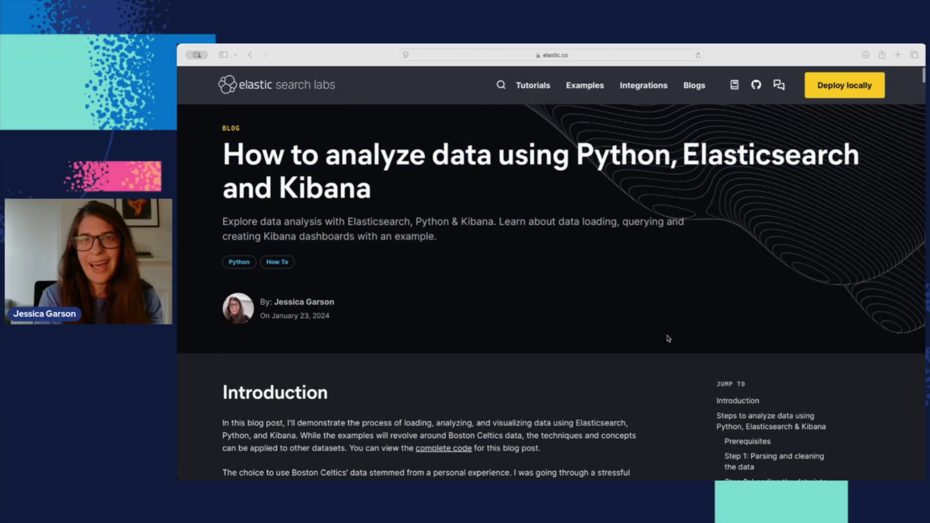
Read the introduction of the blog post on analyzing data using Python, Elasticsearch and Kibana
scroll(669, 339, "down", 1)
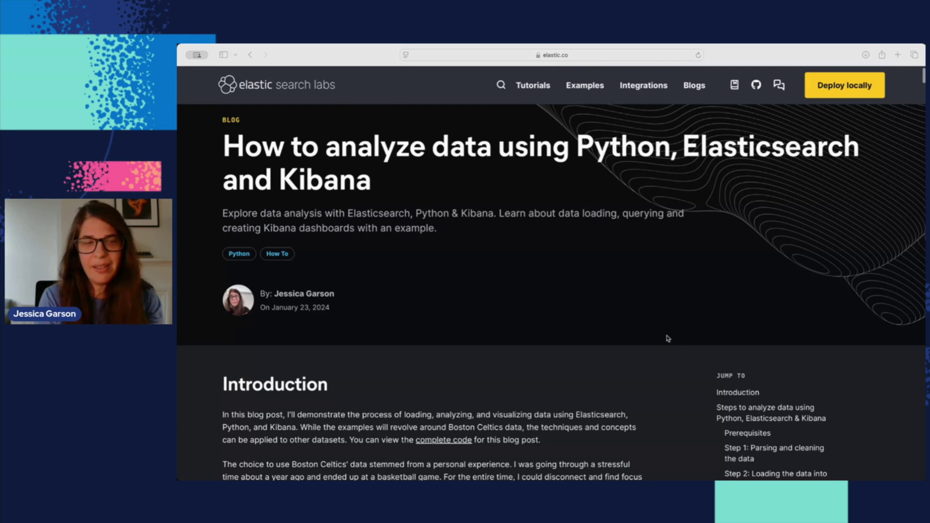
scroll(667, 338, "down", 5)
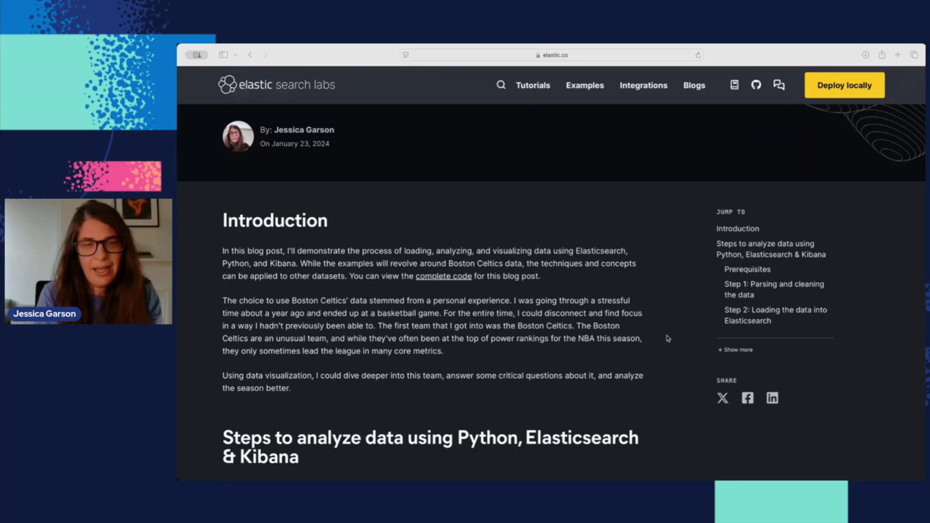
scroll(668, 338, "down", 2)
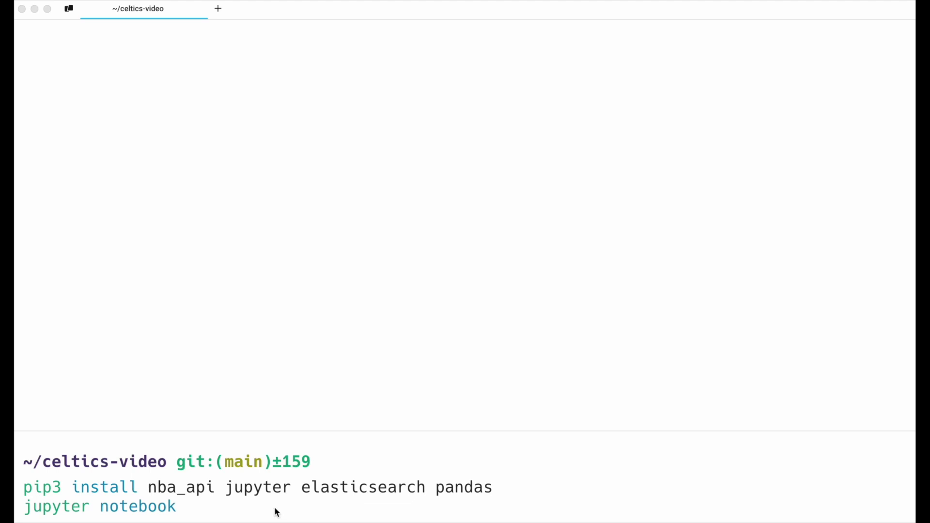
In the terminal, install nba_api, jupyter, elasticsearch and pandas with pip3 and launch Jupyter Notebook
left_click(191, 513)
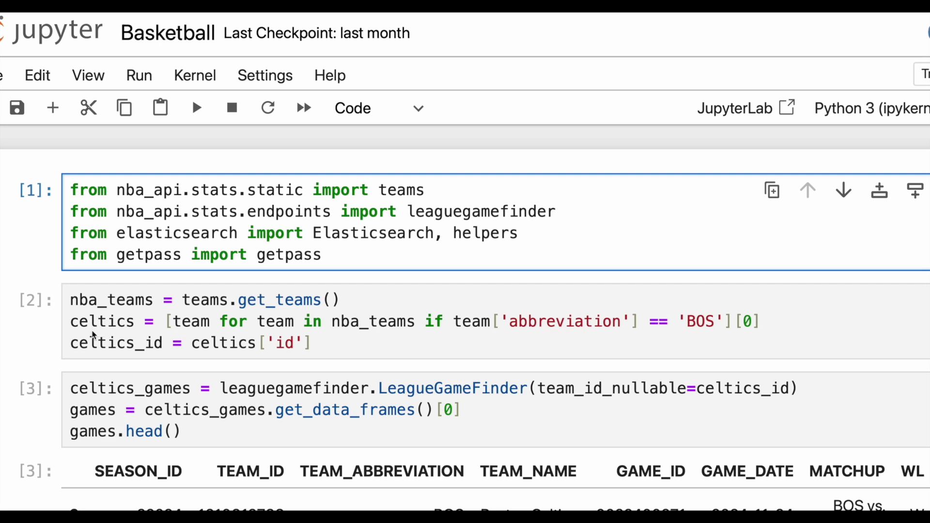
Run the Basketball notebook's first cell to import the nba_api modules, Elasticsearch helpers and getpass
scroll(94, 333, "down", 1)
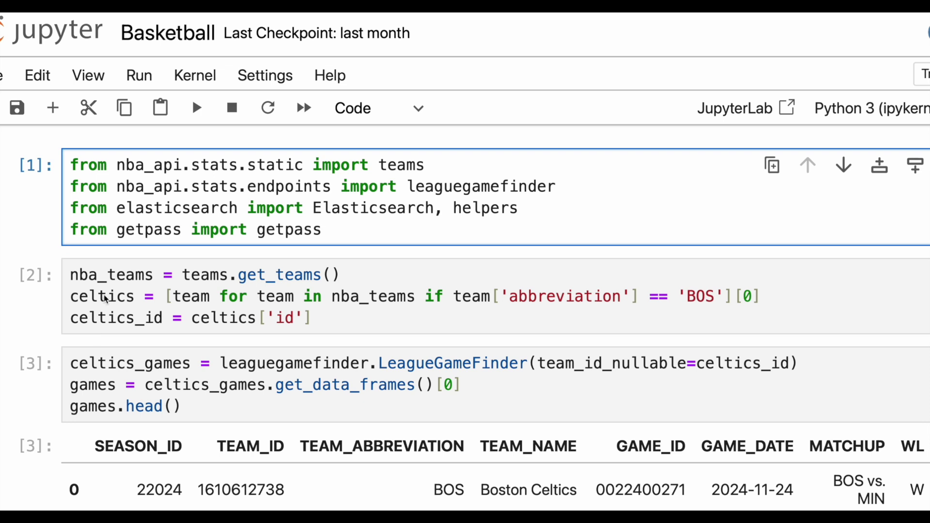
left_click(197, 111)
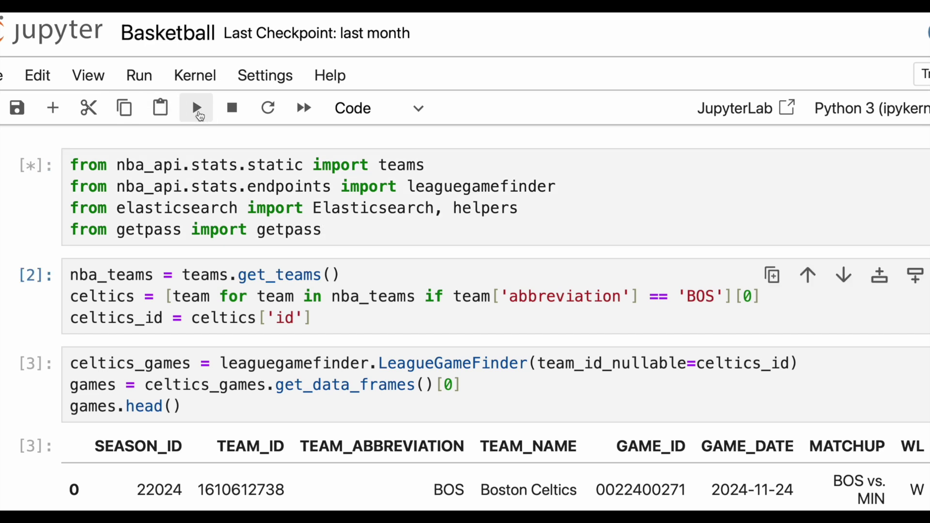
Try to run the LeagueGameFinder cell that loads the Celtics games
left_click(182, 382)
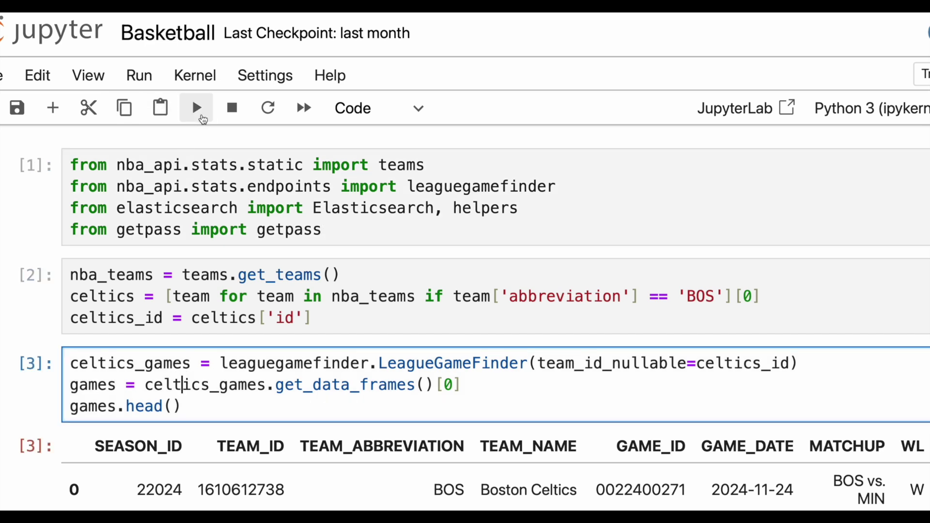
left_click(201, 116)
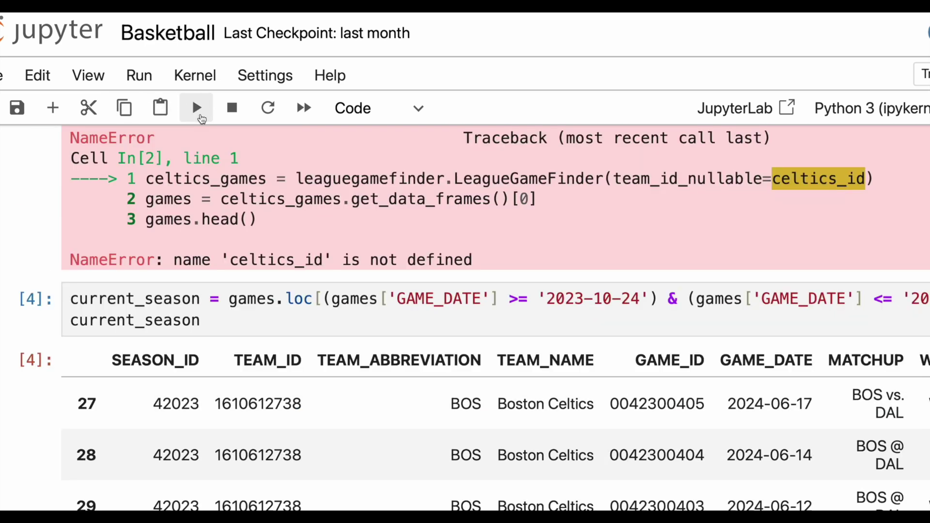
Run the cell that looks up the Celtics team ID, and rerun the LeagueGameFinder cell to load the team's games
scroll(204, 214, "up", 5)
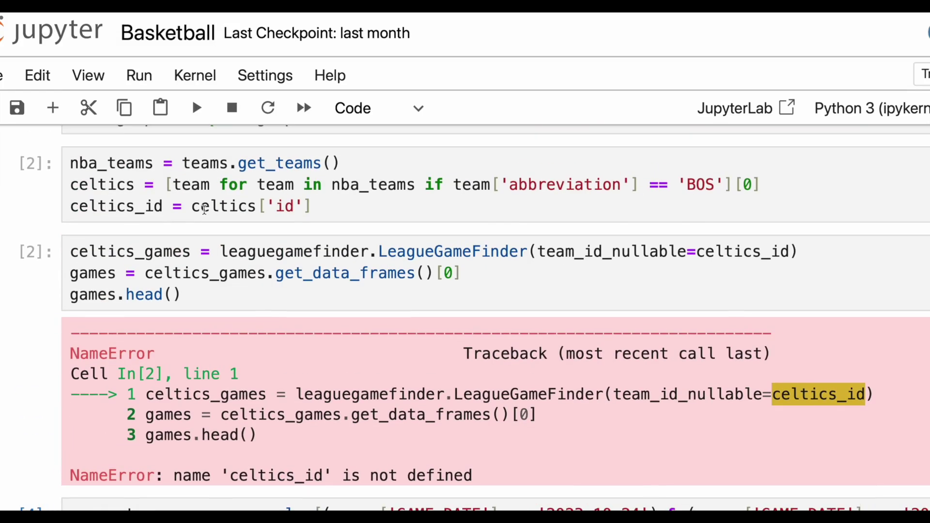
left_click(199, 205)
left_click(193, 108)
left_click(164, 254)
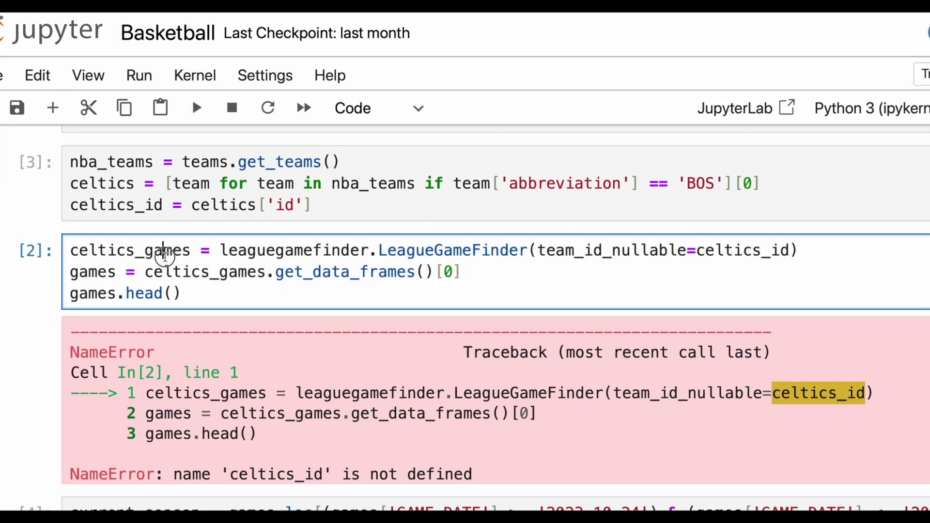
left_click(197, 109)
scroll(216, 269, "up", 10)
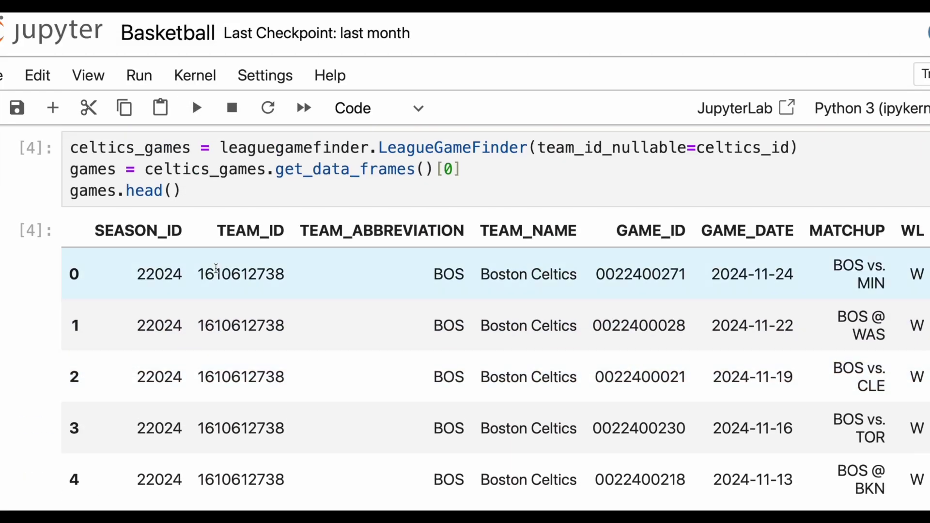
Examine the columns of the games.head() table, from the team identifiers across to the rebound, assist and foul statistics
scroll(216, 268, "down", 2)
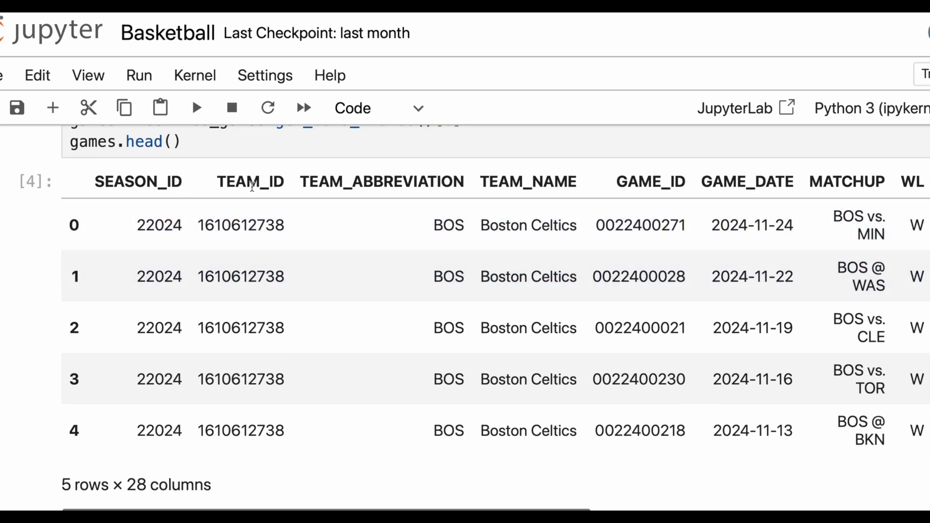
scroll(252, 185, "right", 10)
scroll(248, 187, "right", 9)
scroll(248, 189, "right", 6)
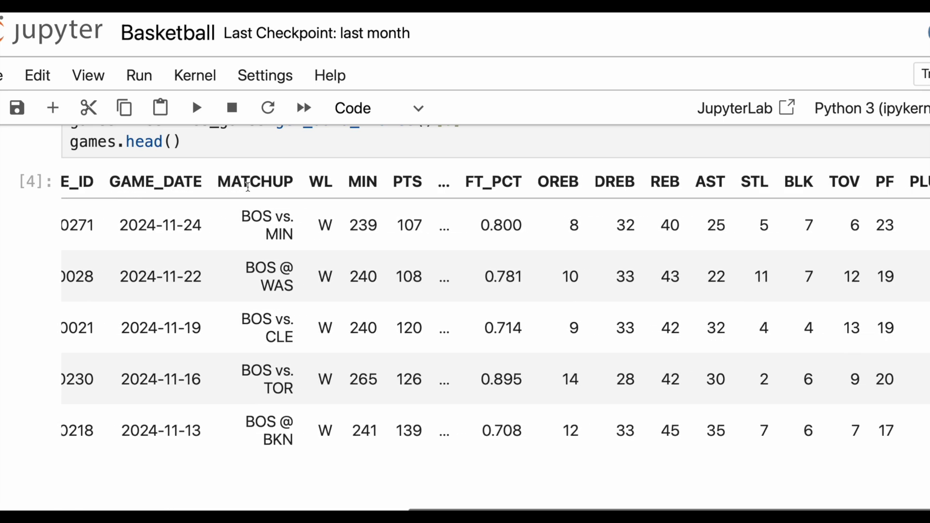
scroll(248, 187, "right", 2)
scroll(376, 243, "down", 1)
scroll(376, 245, "up", 1)
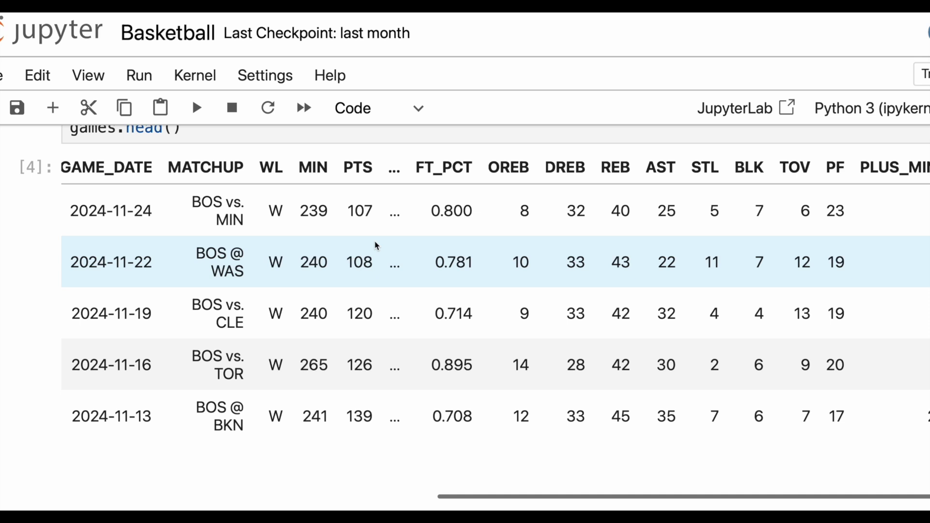
Run the current_season cell that filters the games by GAME_DATE
scroll(375, 245, "down", 5)
scroll(376, 245, "down", 3)
left_click(274, 357)
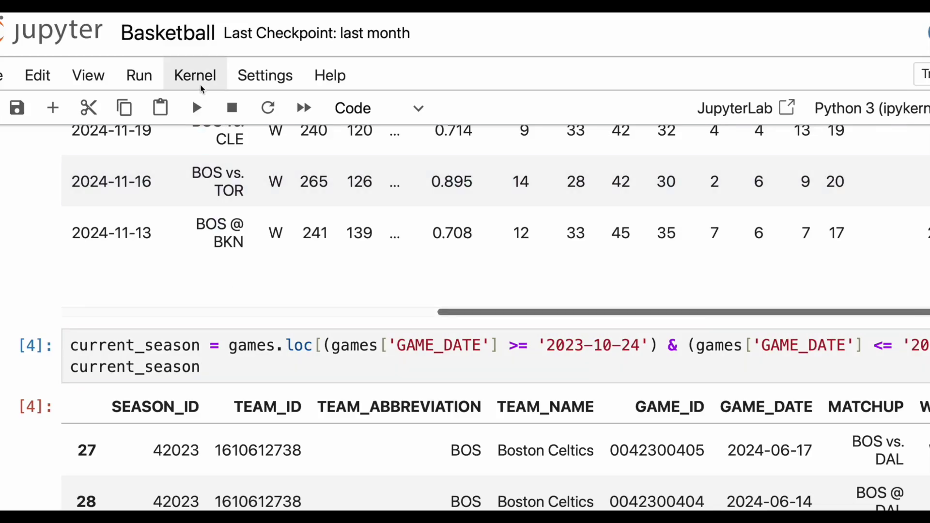
left_click(197, 108)
Examine the GAME_DATE filter expression and the resulting current_season games table through to its last row
scroll(186, 382, "down", 1)
scroll(187, 381, "down", 3)
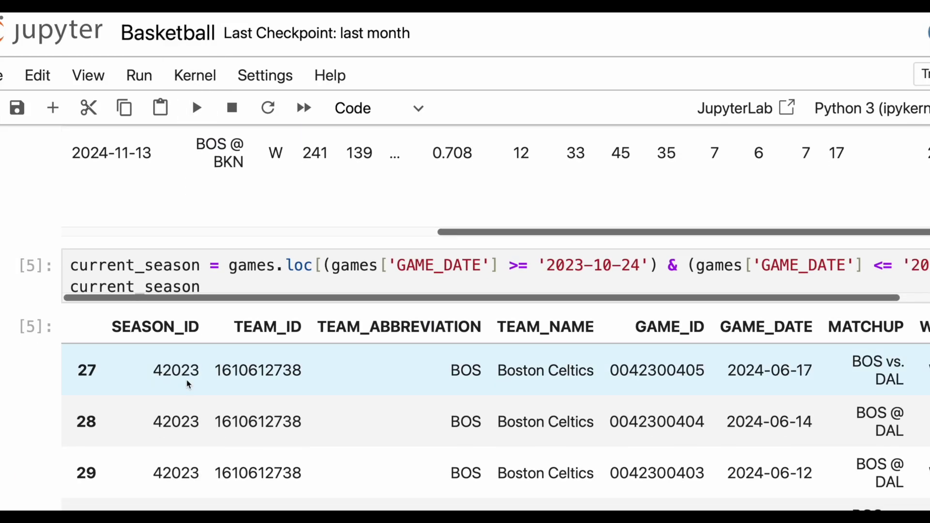
scroll(187, 380, "down", 1)
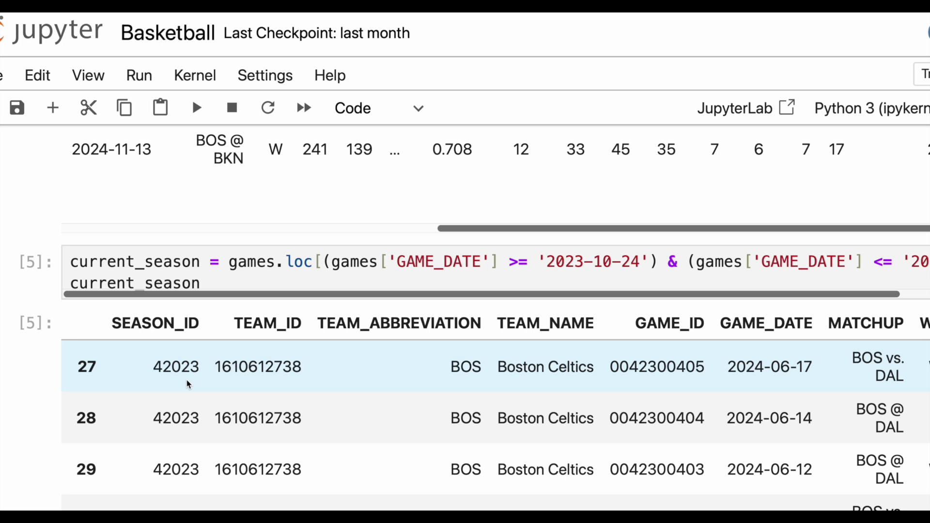
scroll(186, 380, "down", 2)
scroll(186, 380, "up", 1)
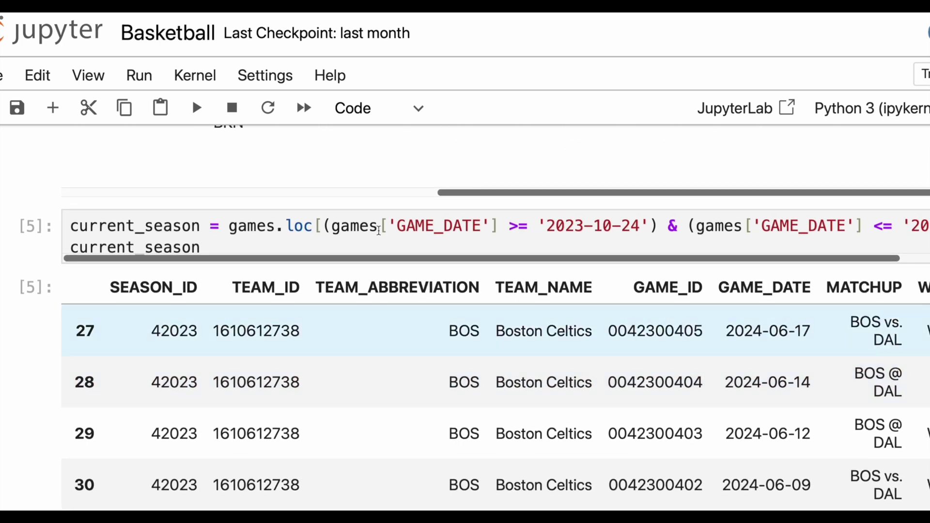
scroll(544, 225, "right", 3)
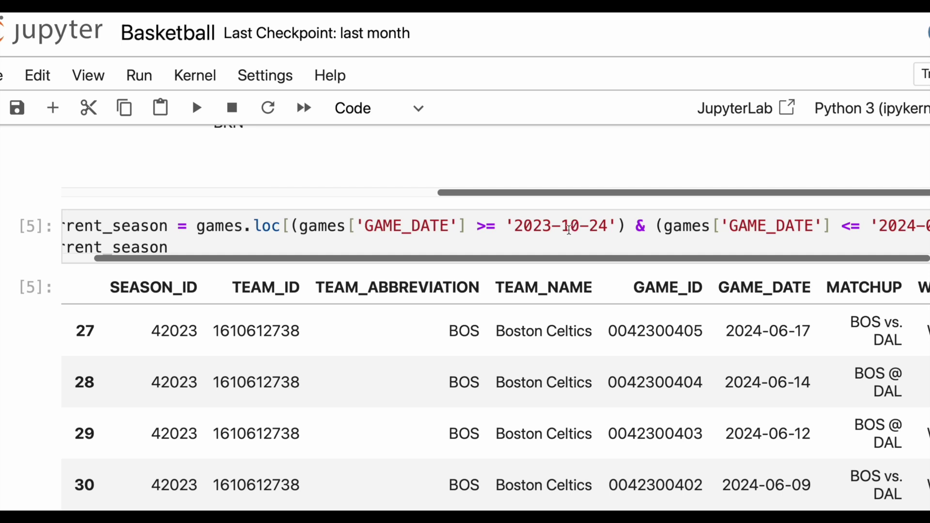
scroll(569, 230, "right", 3)
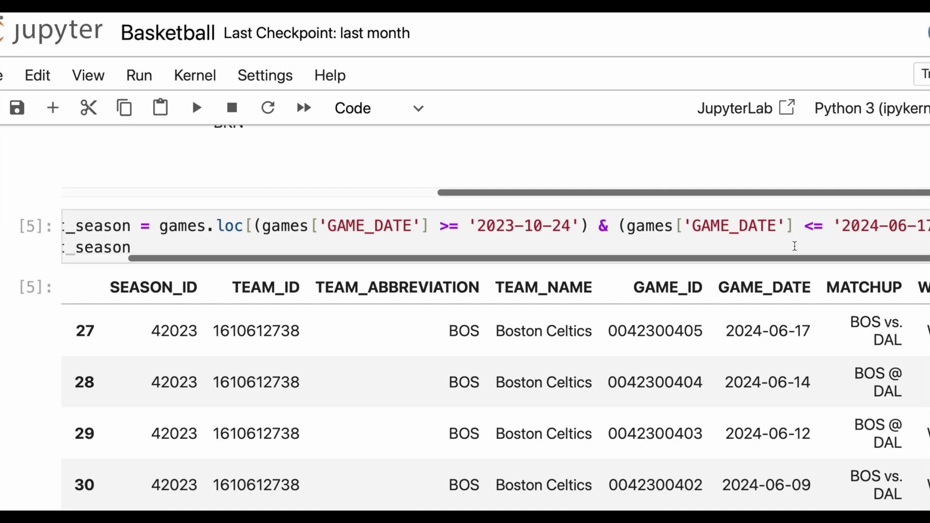
scroll(795, 246, "down", 6)
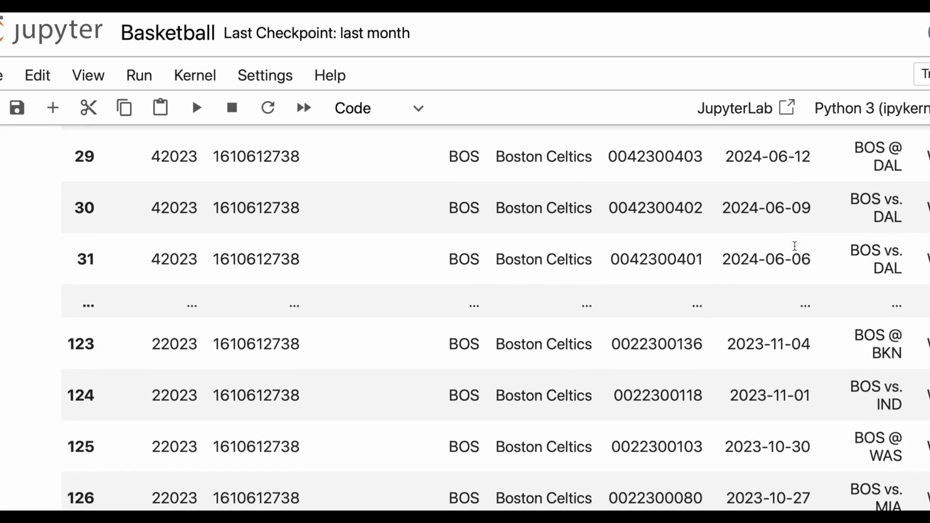
scroll(794, 246, "down", 6)
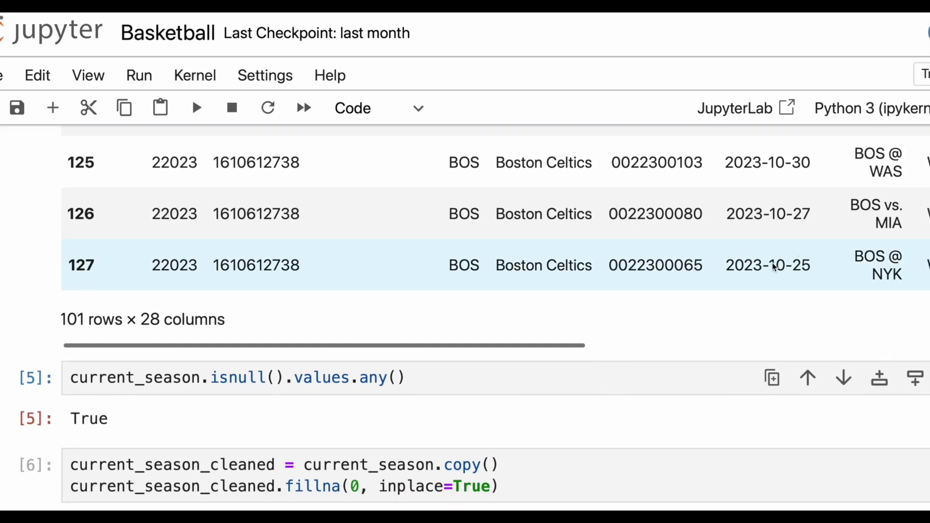
Run the null-value check on current_season and the cell that fills missing values with 0 in the current_season_cleaned copy
left_click(567, 377)
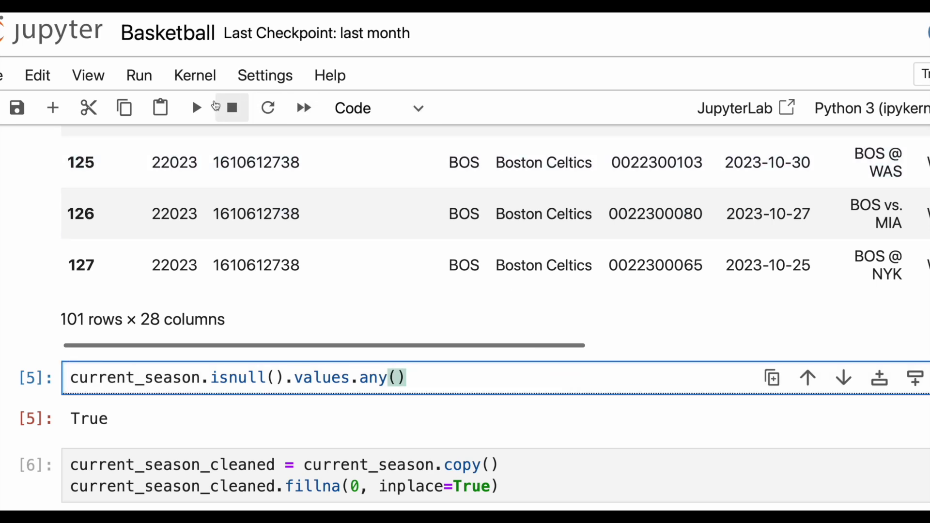
left_click(196, 107)
scroll(223, 355, "down", 1)
scroll(223, 355, "down", 2)
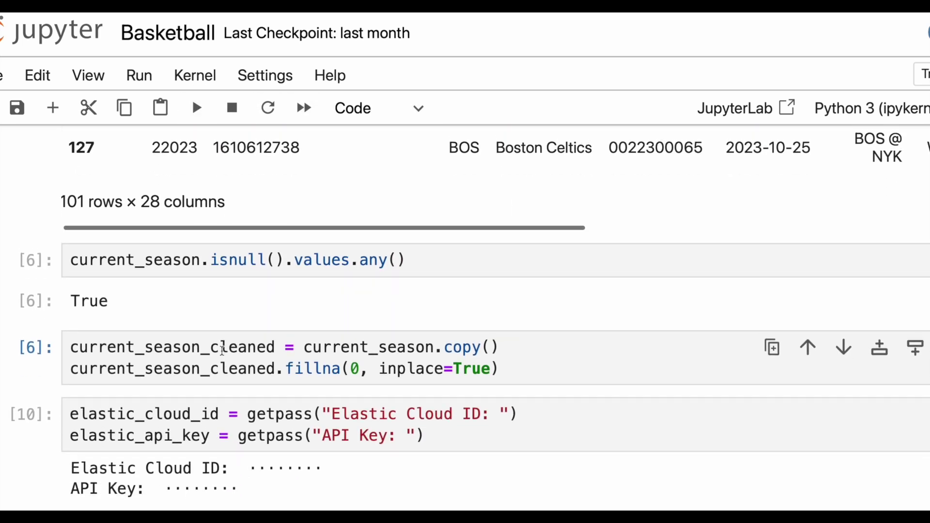
left_click(192, 346)
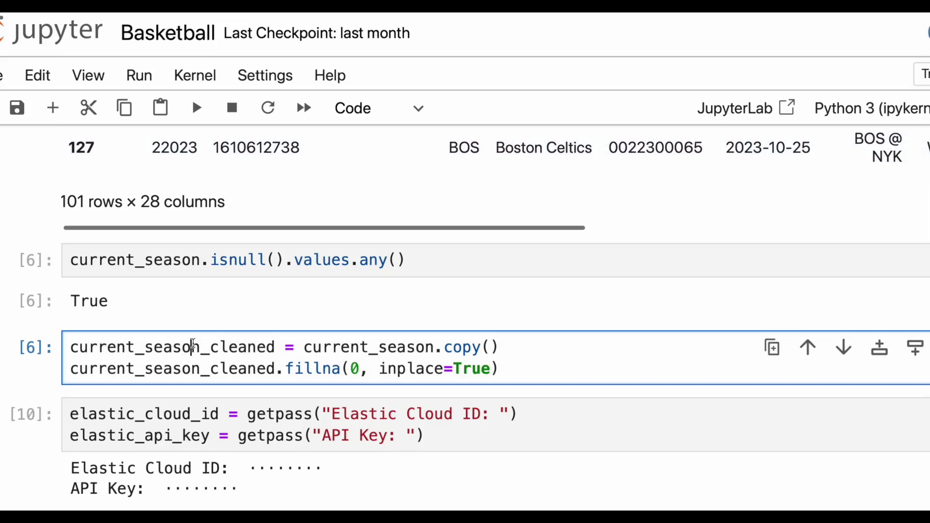
left_click(198, 107)
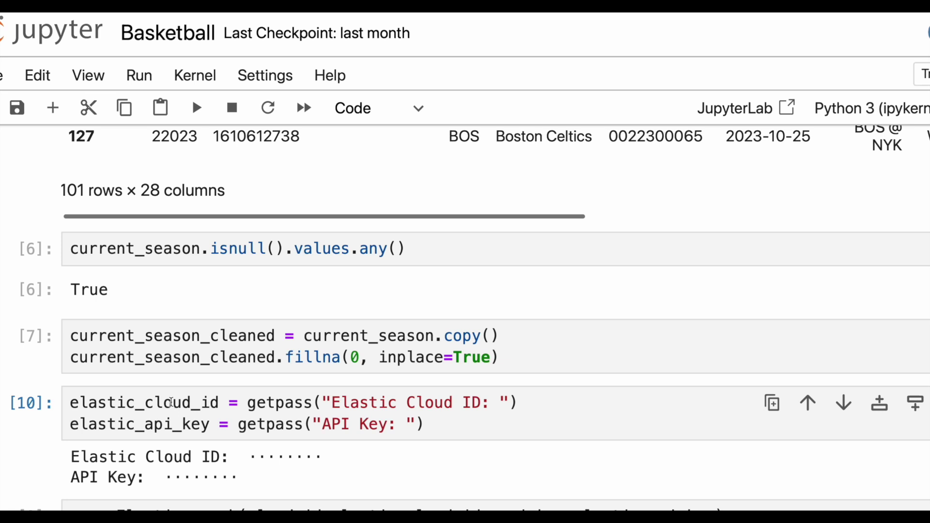
Run the getpass cell and enter the Elastic Cloud ID and the API key
left_click(170, 402)
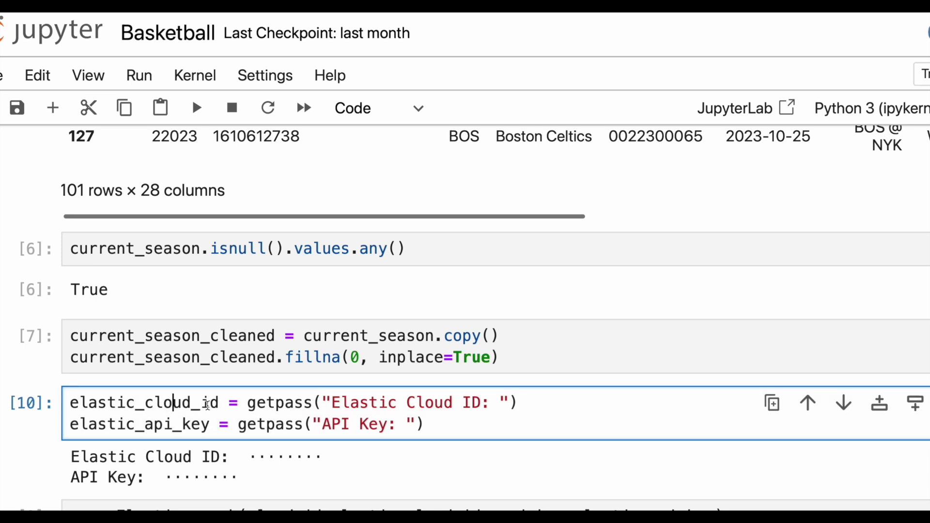
scroll(203, 407, "up", 1)
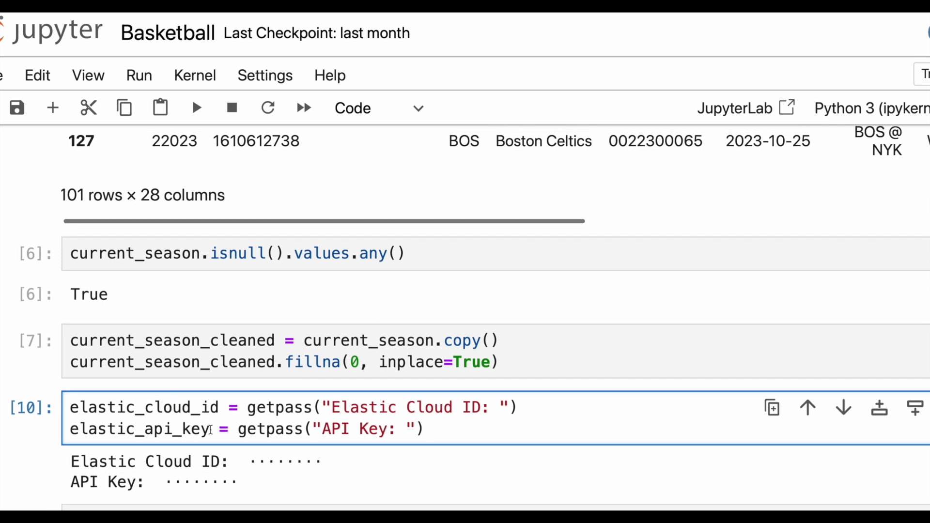
left_click(210, 431)
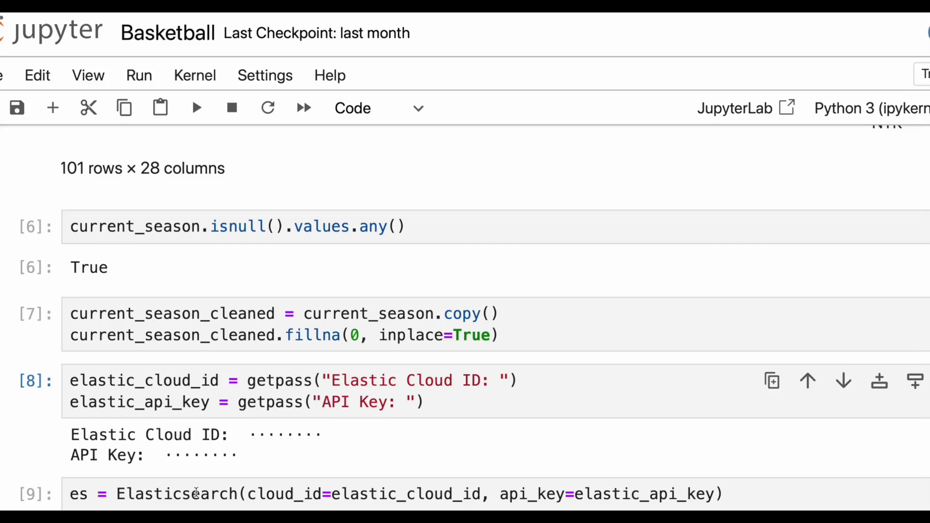
Run the cell that creates the Elasticsearch client from the stored cloud ID and API key variables
left_click(132, 496)
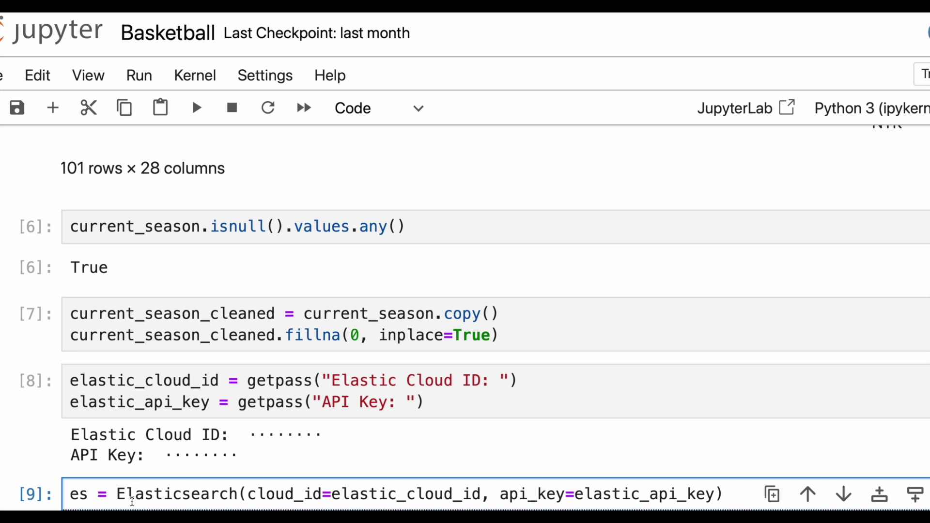
left_click(198, 110)
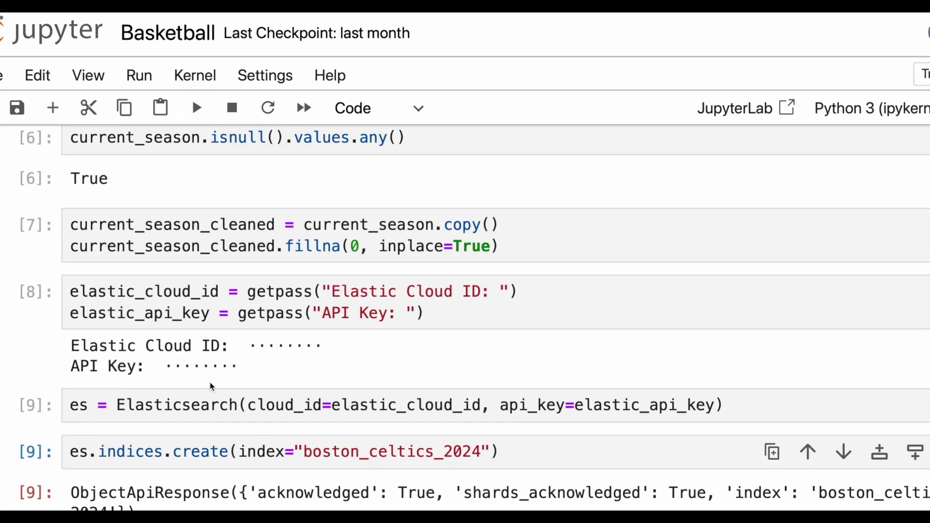
Change the index name in the es.indices.create cell to "boston_celtics_video_2024"
scroll(201, 387, "down", 1)
scroll(201, 387, "down", 3)
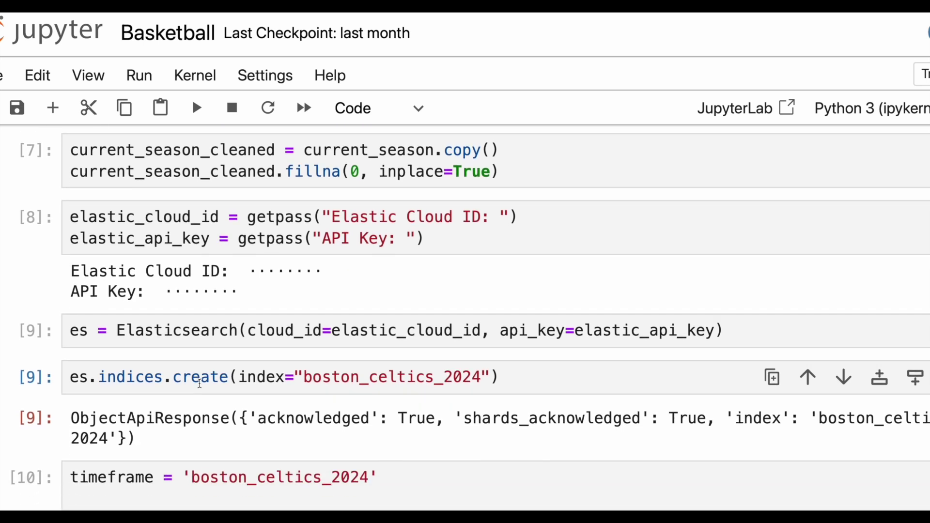
left_click(200, 387)
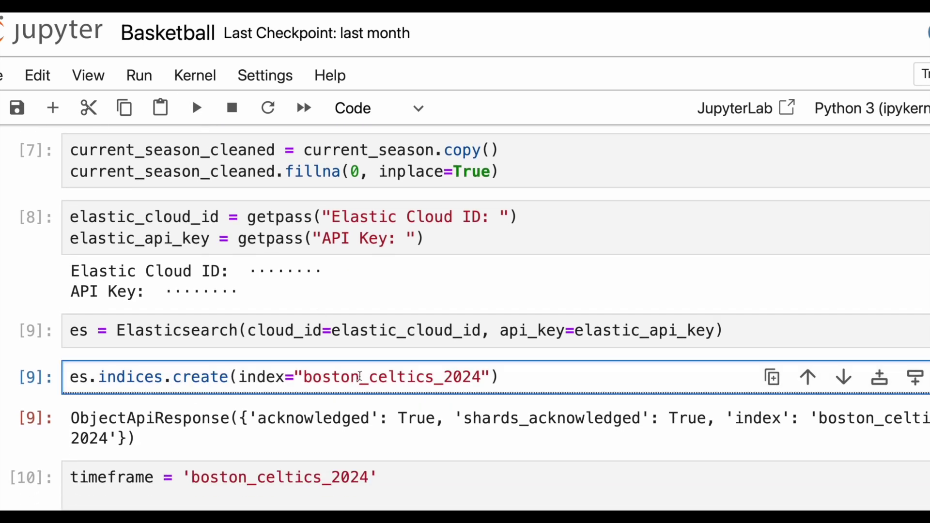
left_click(443, 375)
type("_")
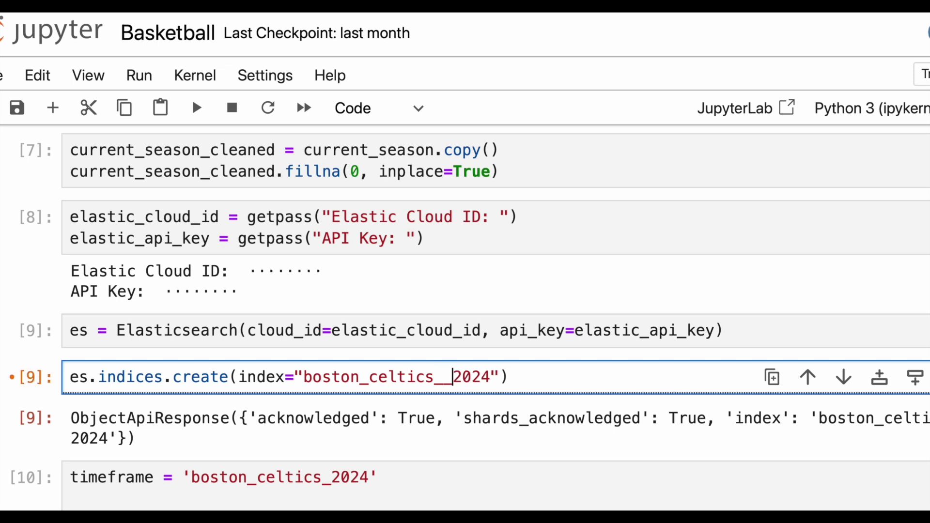
key("BackSpace")
type("video")
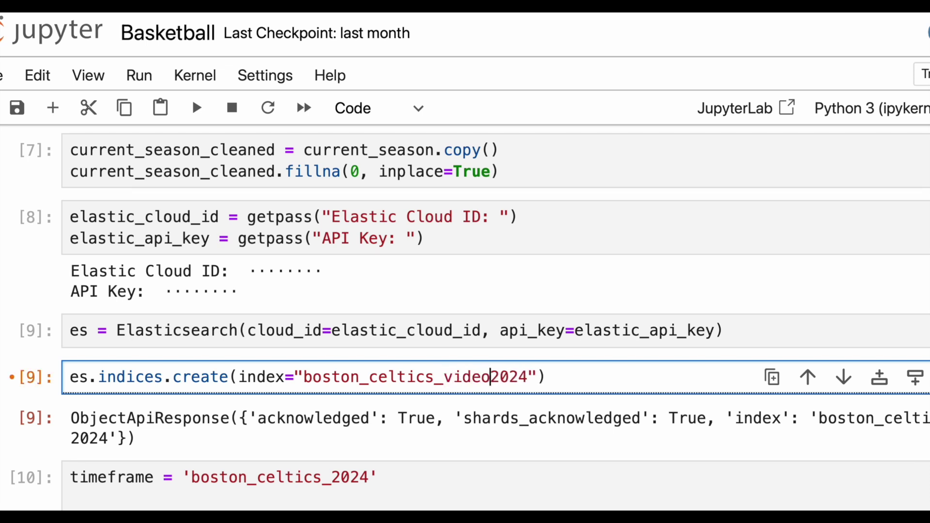
type("_")
key("Right")
key("Right")
key("Right")
key("Right")
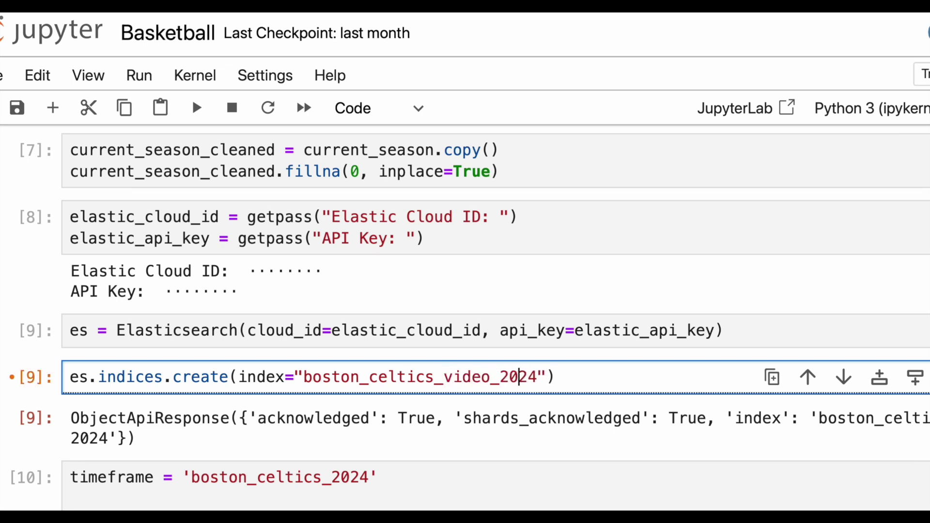
type("_season")
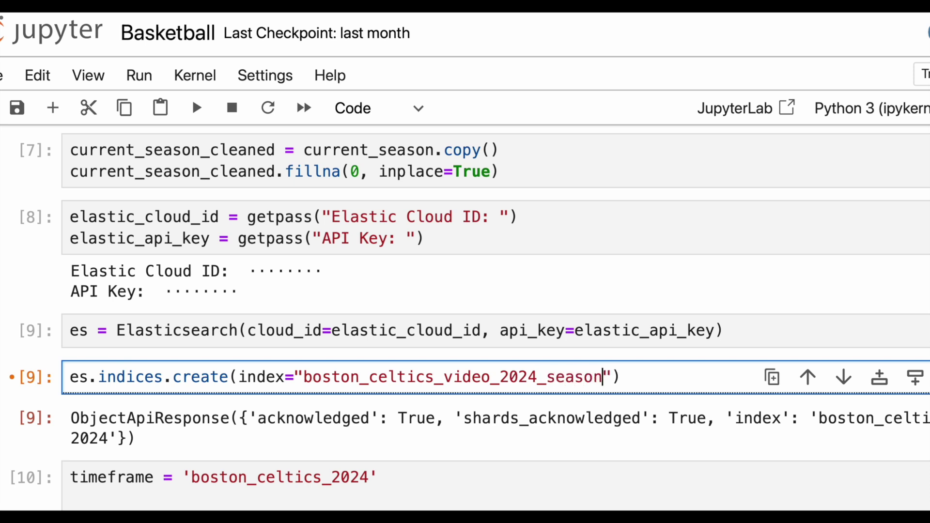
key("BackSpace")
key("BackSpace")
key("BackSpace")
key("BackSpace")
key("BackSpace")
key("BackSpace")
key("BackSpace")
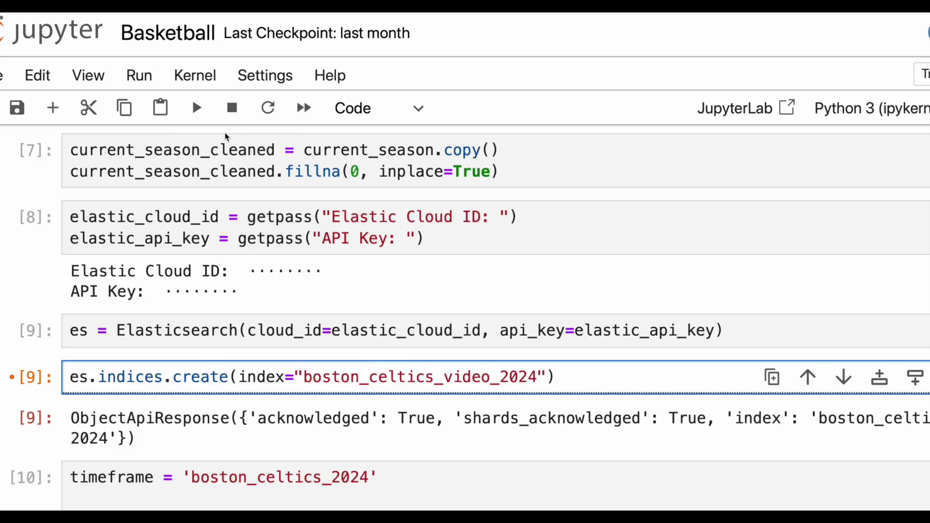
Run the index creation cell, and run the doc_generator cell with timeframe set to 'boston_celtics_video_2024'
left_click(197, 112)
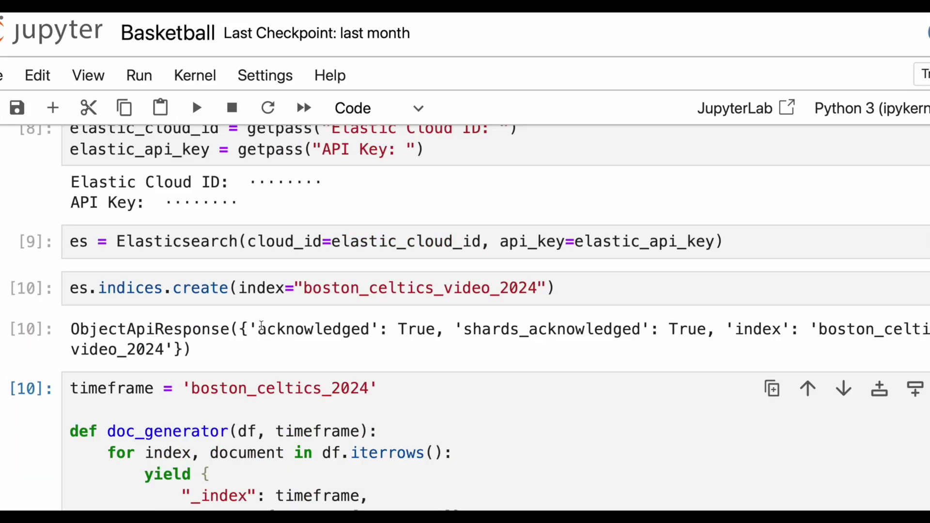
scroll(263, 370, "down", 1)
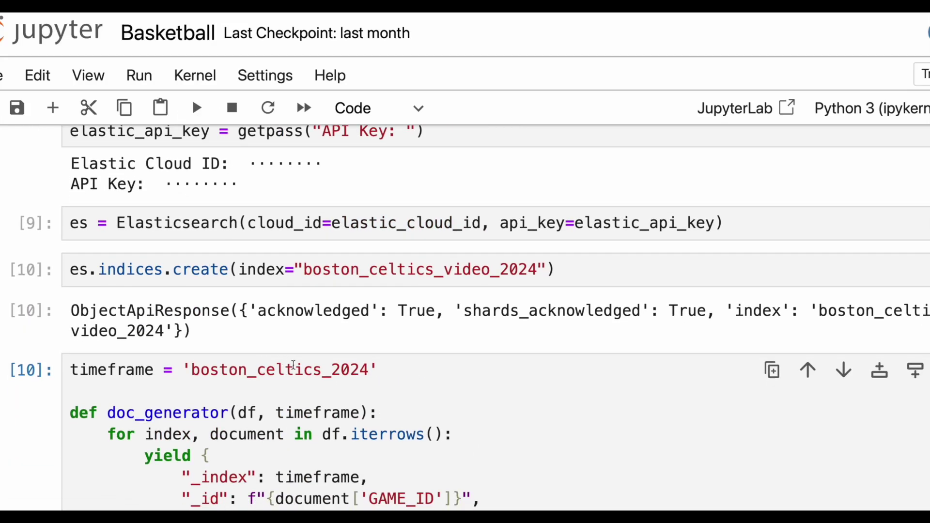
left_click(304, 373)
left_click(322, 372)
type("_video_")
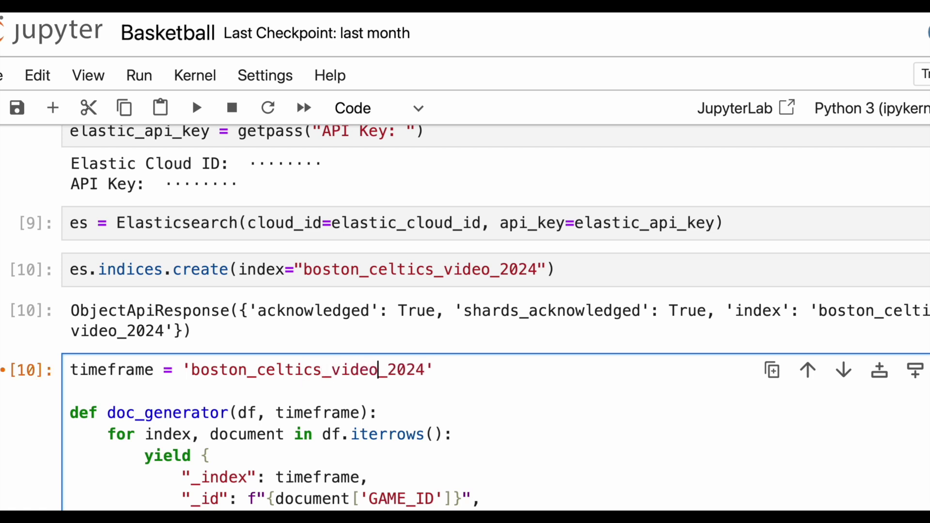
left_click(197, 109)
Run the helpers.bulk cell that indexes the current_season_cleaned documents into Elasticsearch
scroll(264, 286, "down", 1)
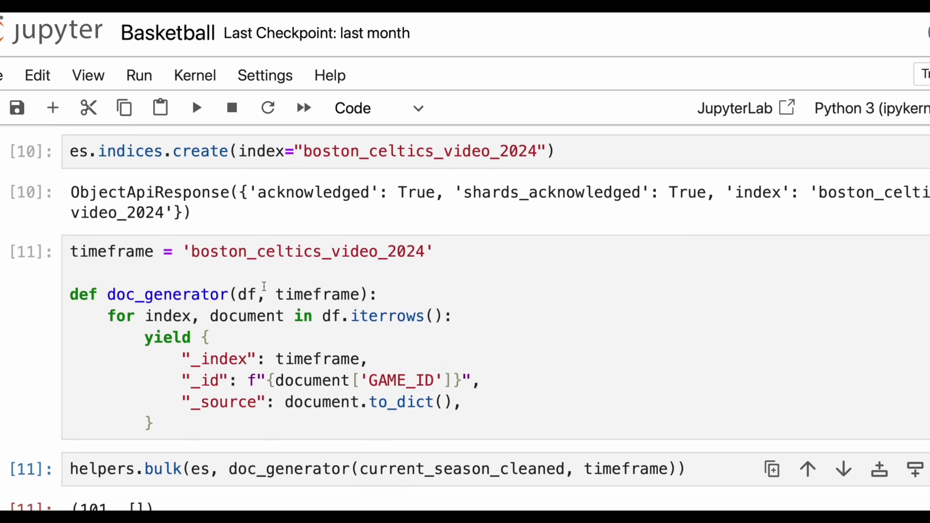
scroll(264, 286, "down", 1)
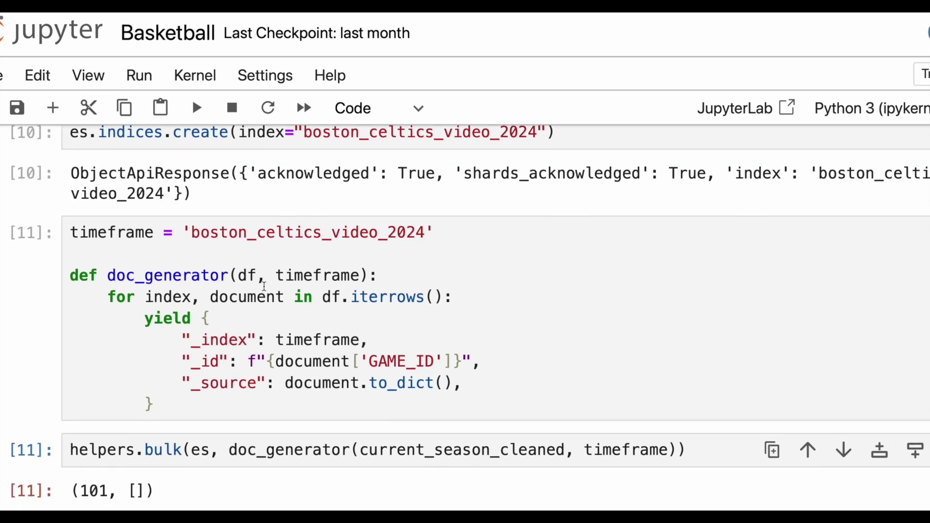
left_click(262, 442)
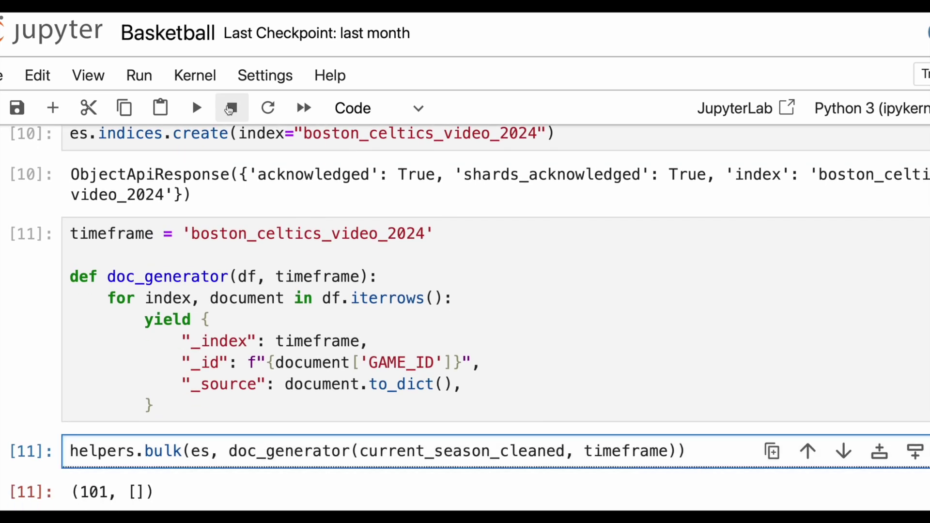
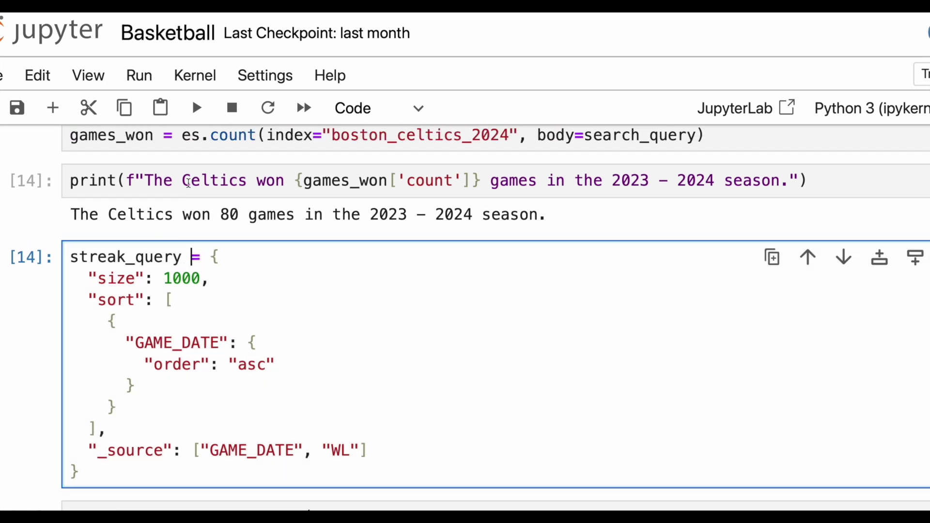
Run the streak_query cell and the streak_search cell with its index set to "boston_celtics_video_2024"
left_click(198, 111)
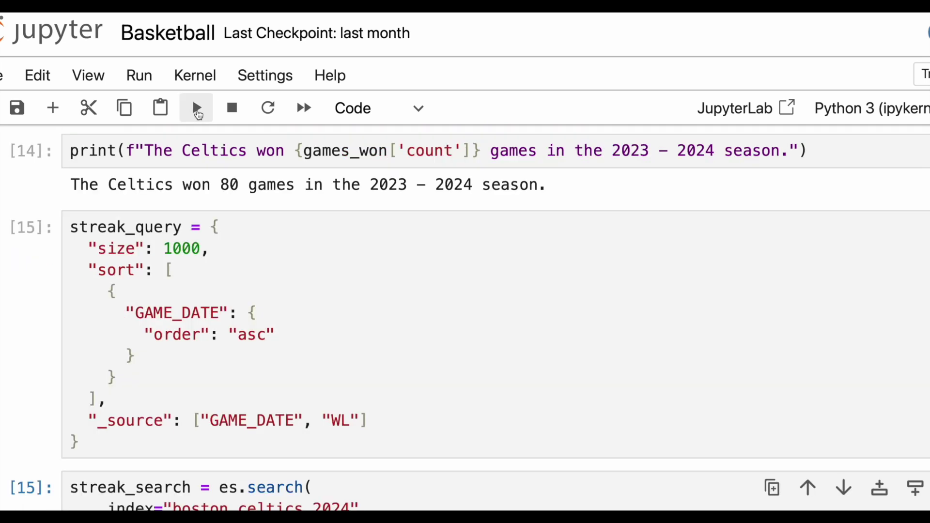
scroll(197, 358, "down", 3)
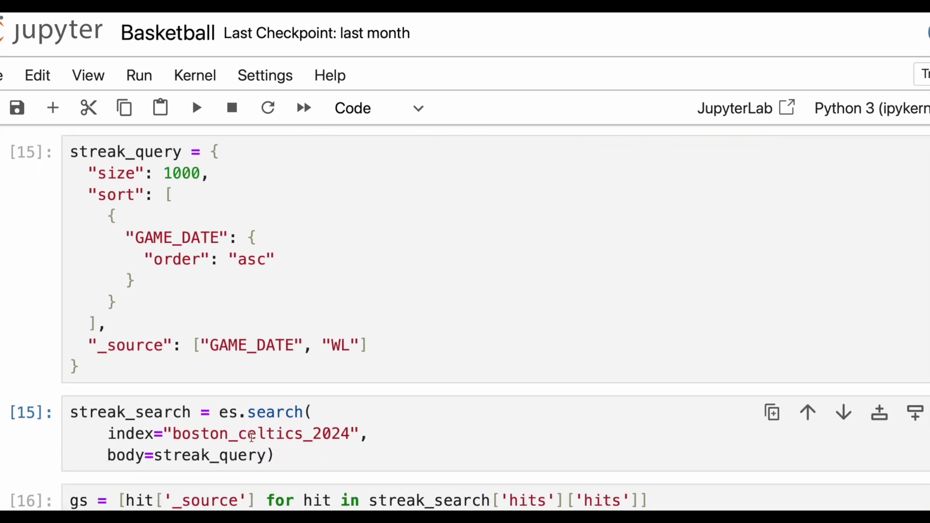
left_click(313, 434)
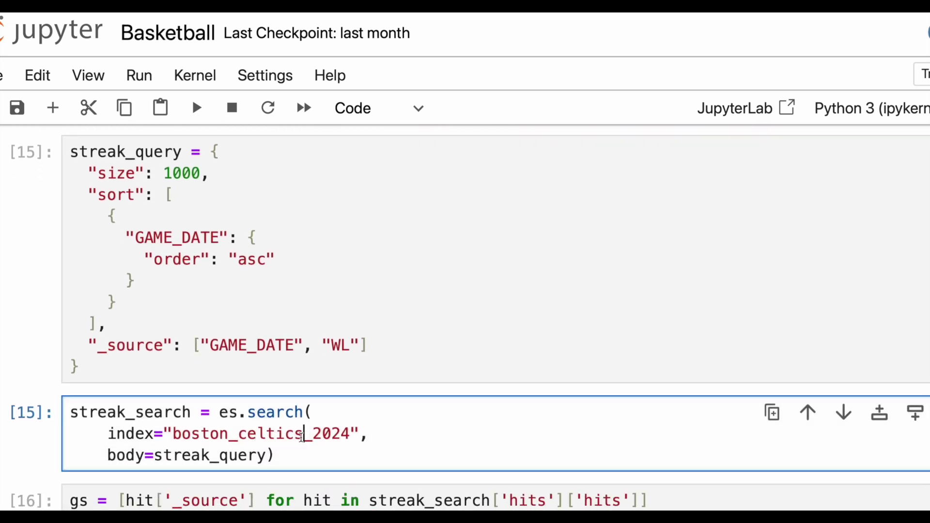
type("video_")
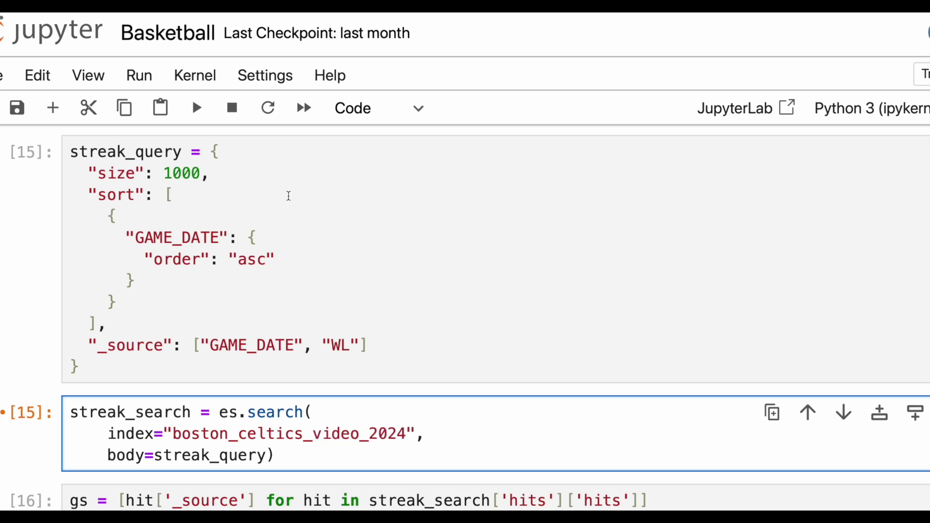
left_click(197, 108)
Run the cell that collects the search hits into gs and the cell that computes top_streaks
scroll(246, 404, "down", 2)
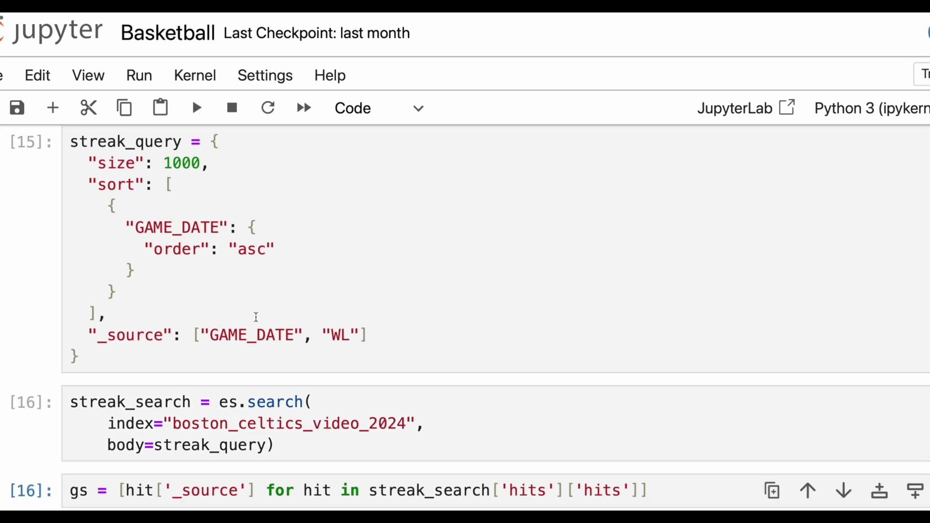
left_click(246, 404)
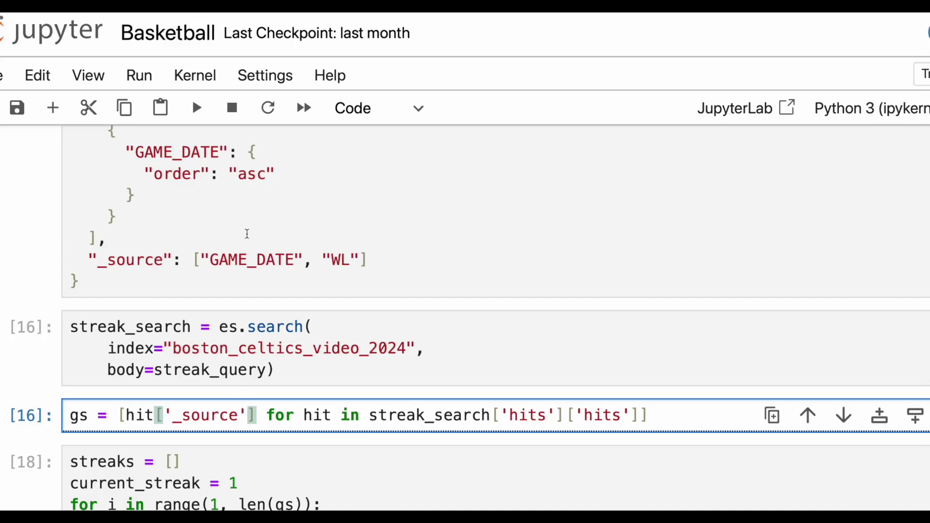
left_click(198, 110)
scroll(221, 355, "down", 1)
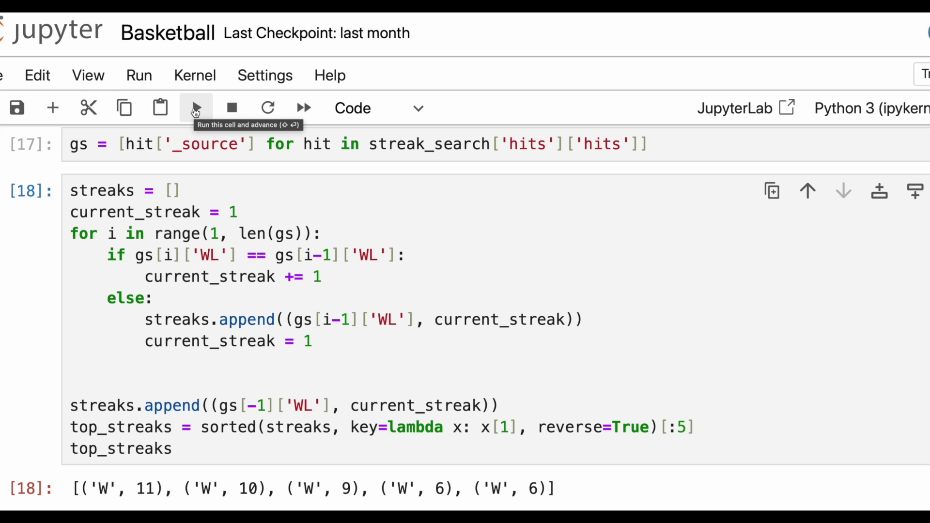
left_click(196, 111)
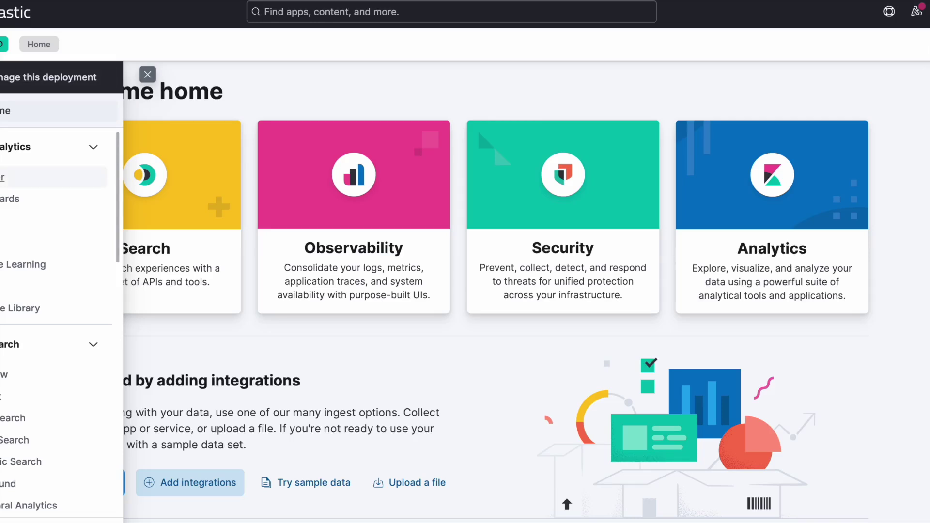
In Kibana's Discover, set the Celtics Dashboard data view's index pattern to boston_celtics_video_2024* and save the data view
left_click(5, 177)
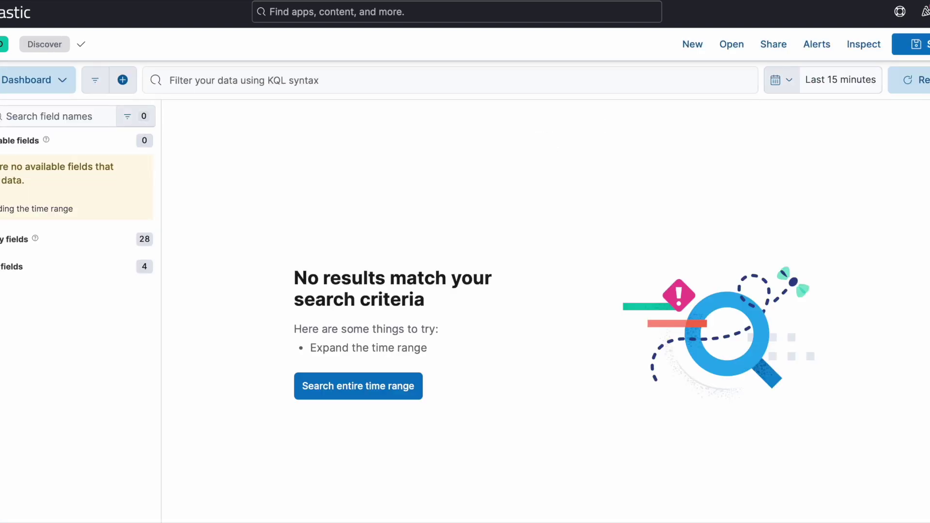
left_click(66, 79)
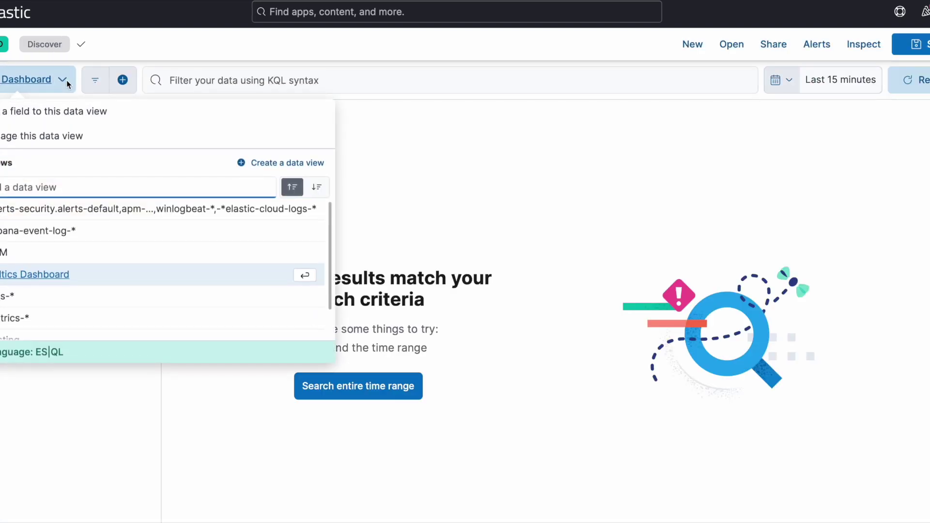
left_click(48, 136)
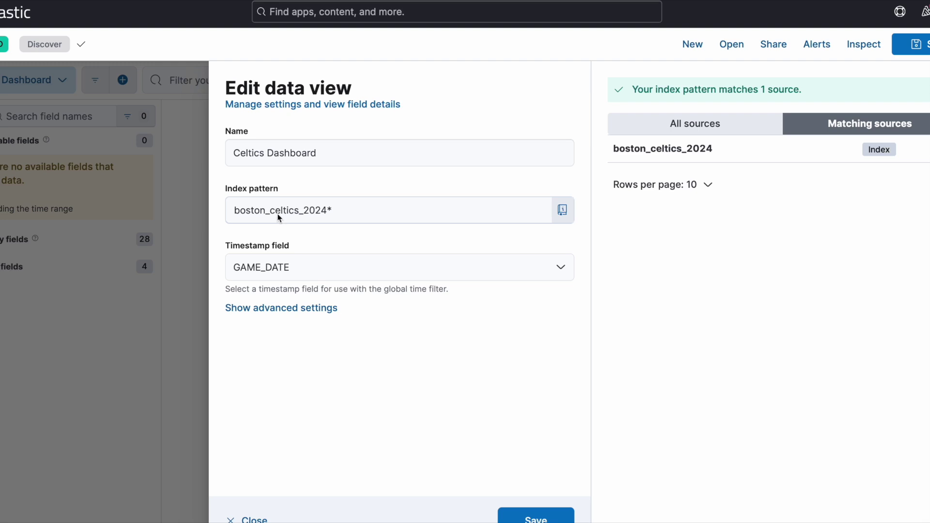
left_click(301, 214)
type("_video")
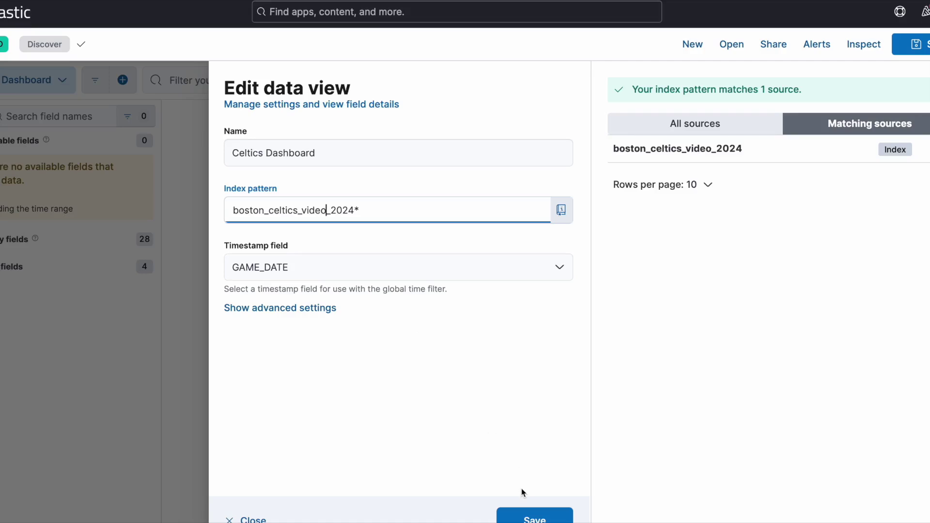
left_click(535, 519)
left_click(597, 281)
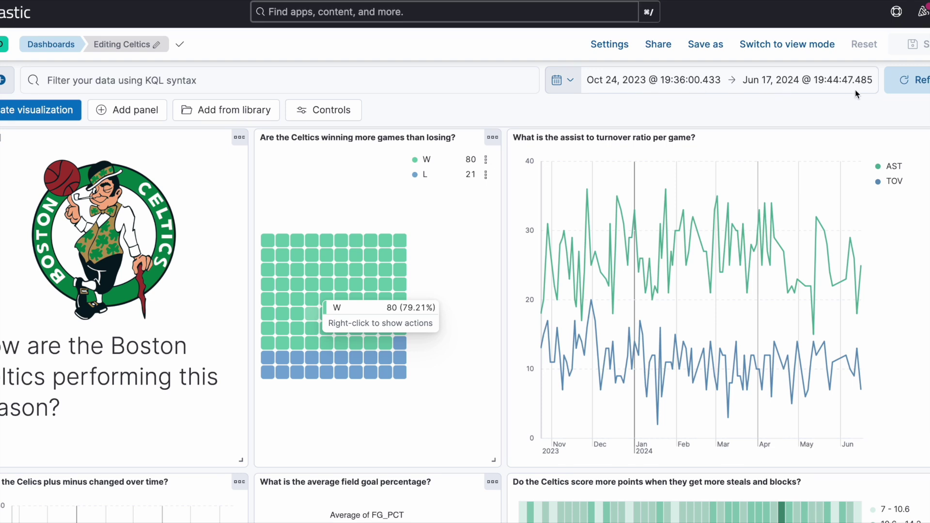
Refresh the Celtics dashboard and examine the Markdown source of the logo panel, returning to the dashboard
left_click(904, 90)
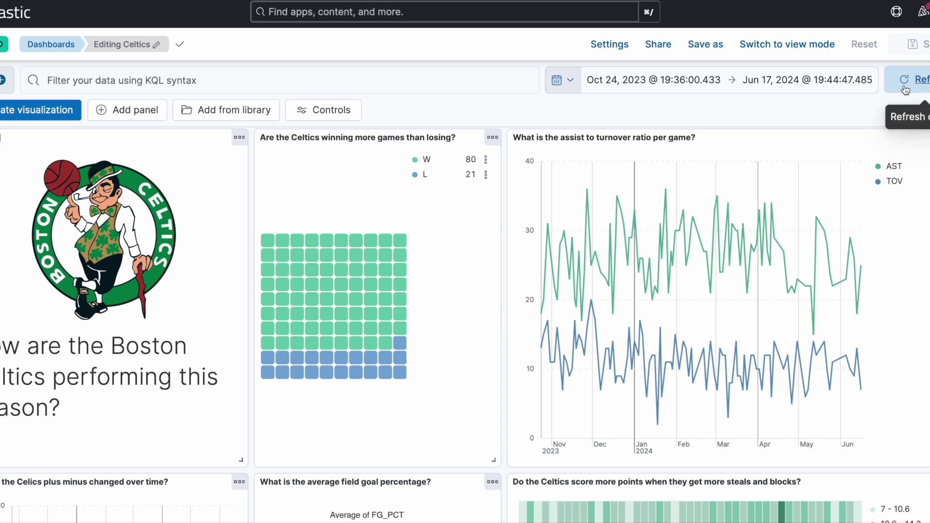
left_click(238, 138)
left_click(193, 197)
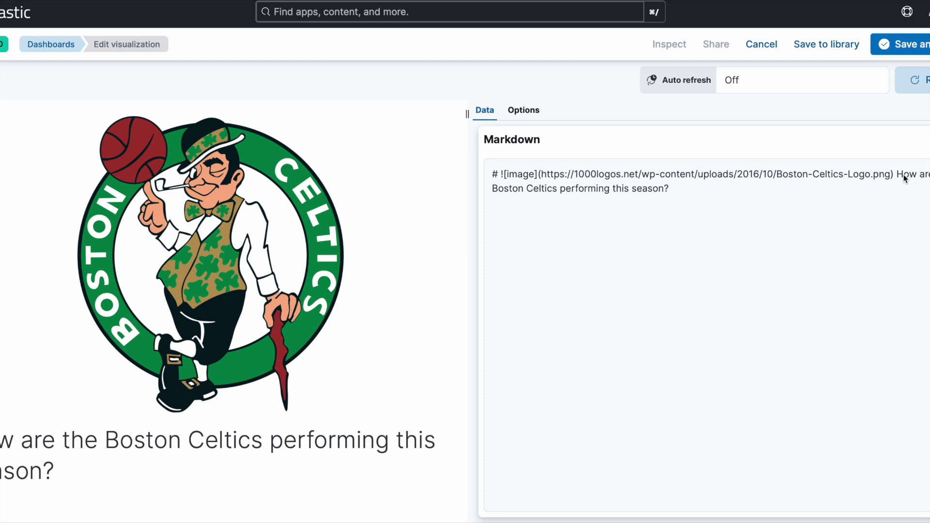
left_click(911, 47)
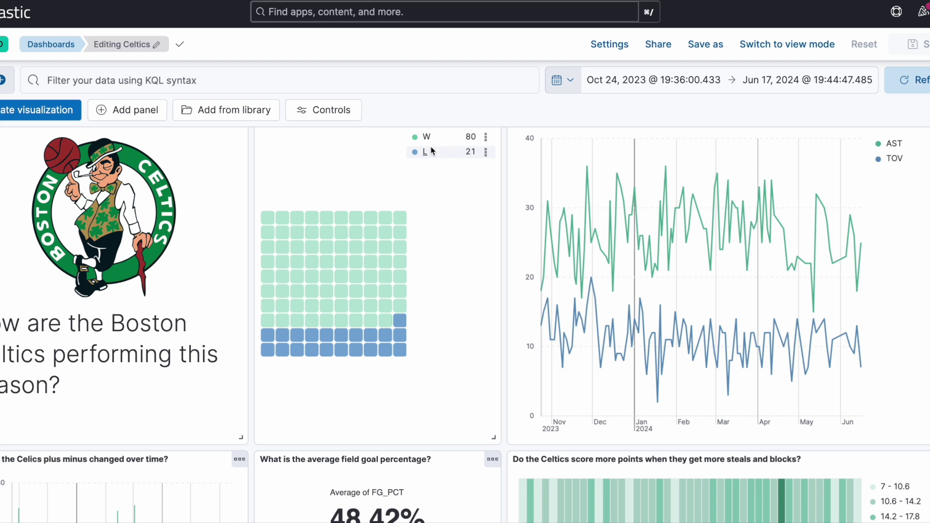
Examine the visualization setup of the "Are the Celtics winning more games than losing?" panel and return to the dashboard
scroll(431, 149, "down", 1)
scroll(431, 146, "up", 2)
left_click(492, 141)
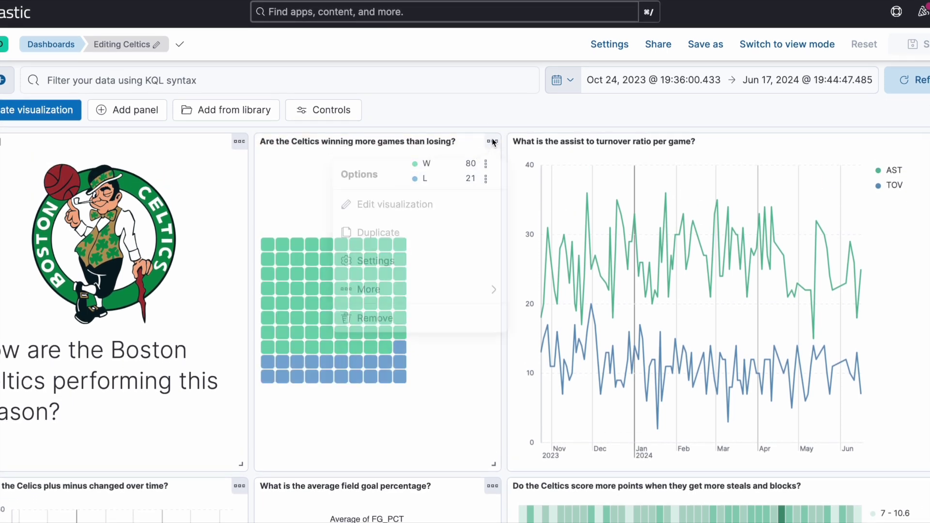
left_click(429, 198)
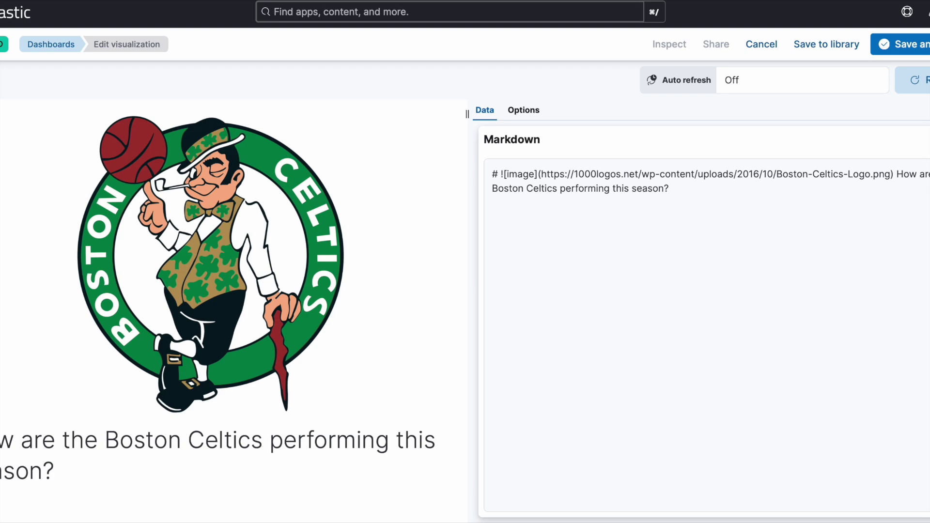
left_click(68, 45)
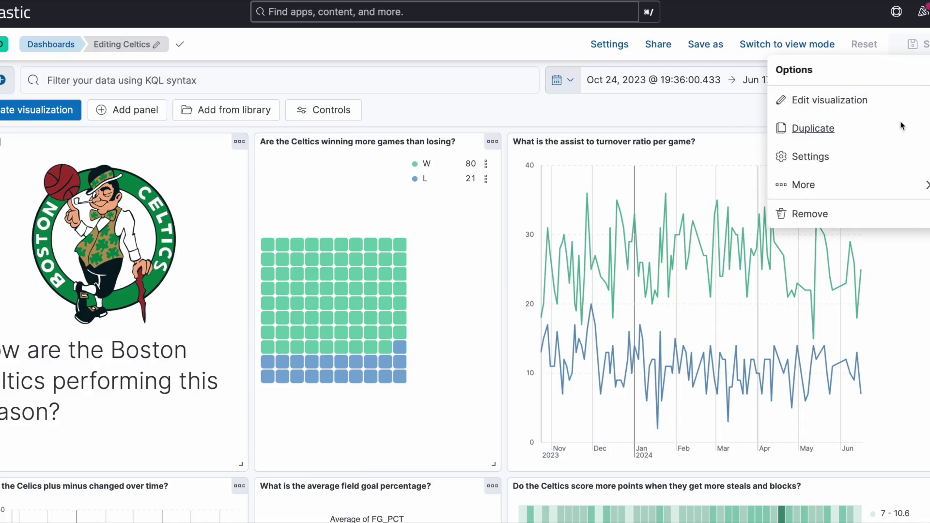
Open the assist to turnover ratio line chart for editing and examine its horizontal and vertical axis fields
left_click(882, 97)
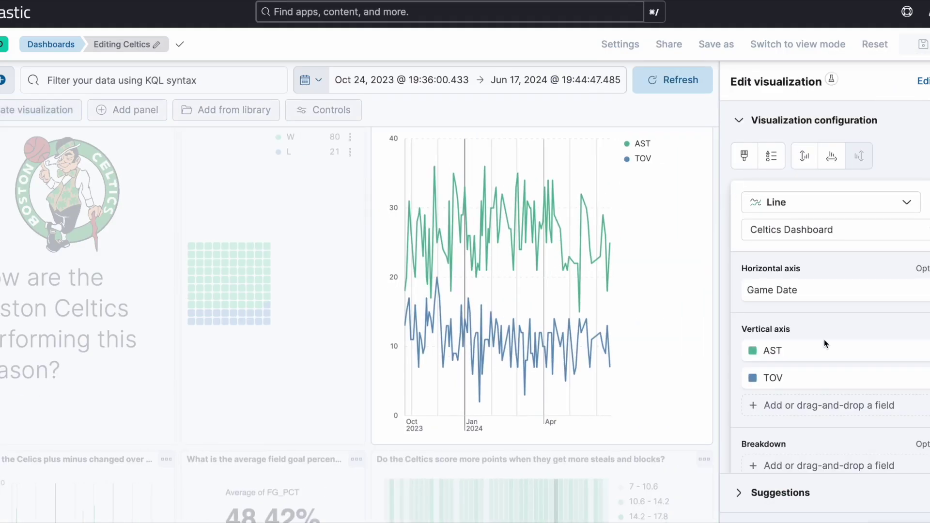
scroll(826, 344, "down", 1)
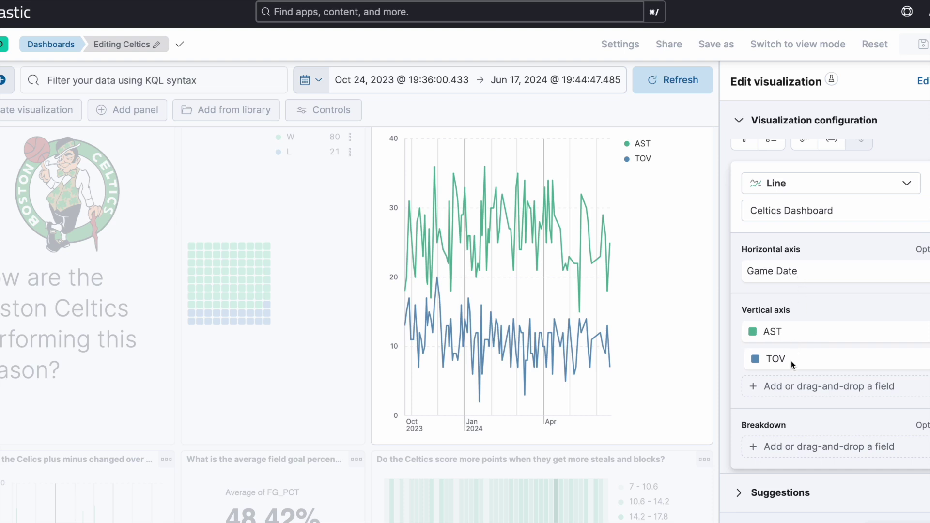
Review the remaining layer settings of the assist to turnover ratio line chart and reopen the Celtics dashboard
scroll(789, 279, "down", 1)
scroll(789, 282, "up", 1)
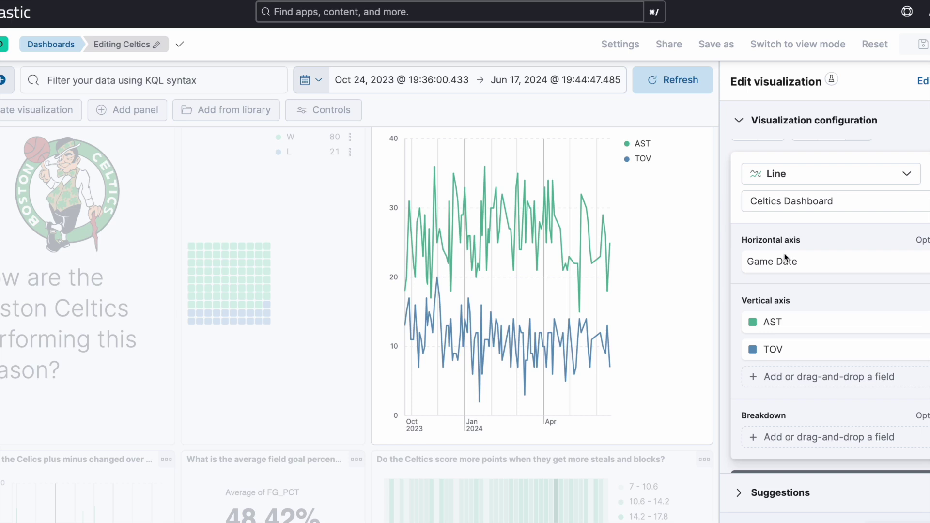
scroll(778, 207, "down", 2)
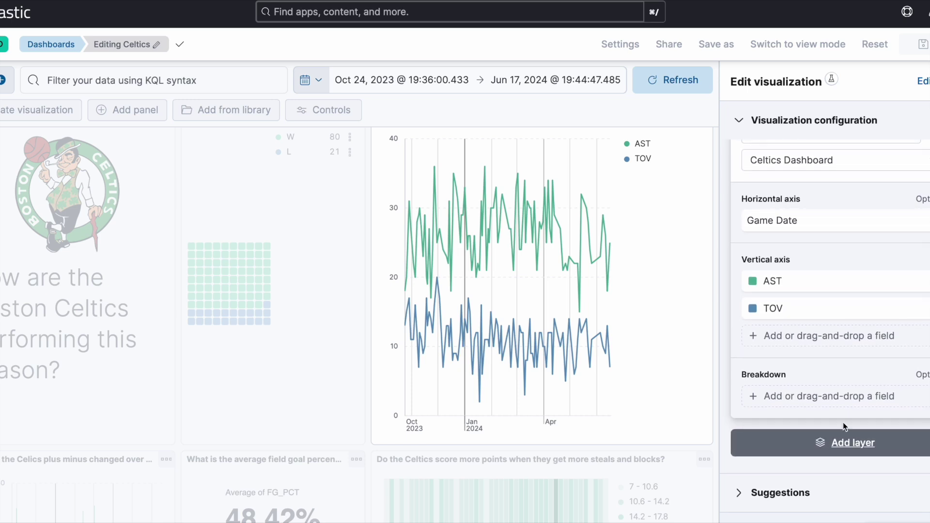
scroll(842, 370, "up", 4)
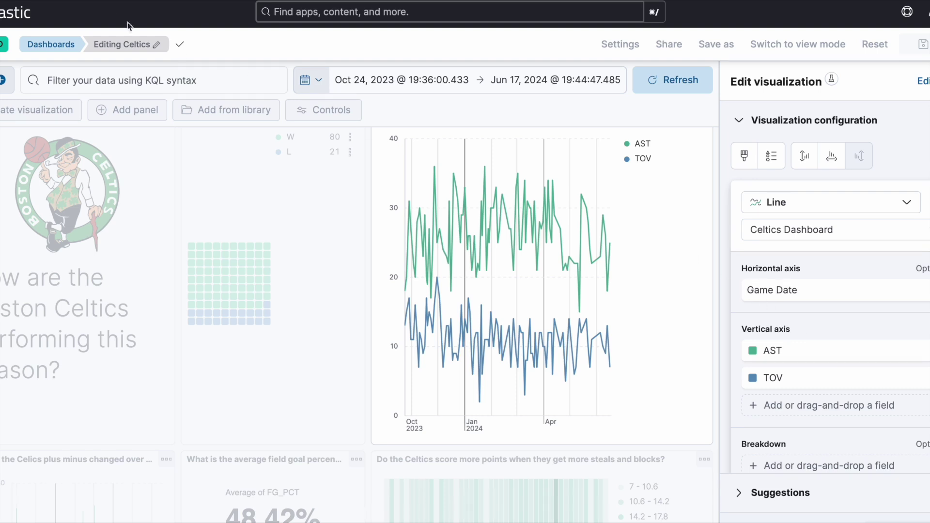
left_click(68, 44)
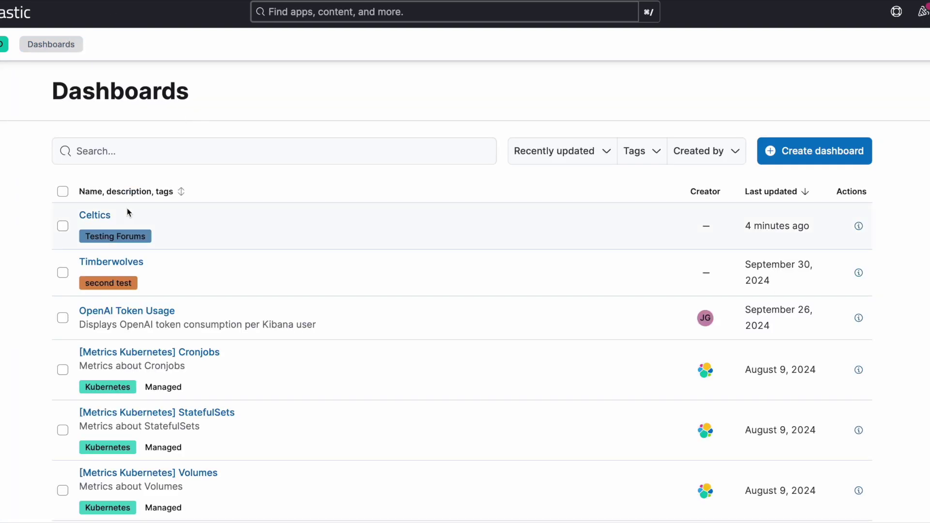
left_click(95, 216)
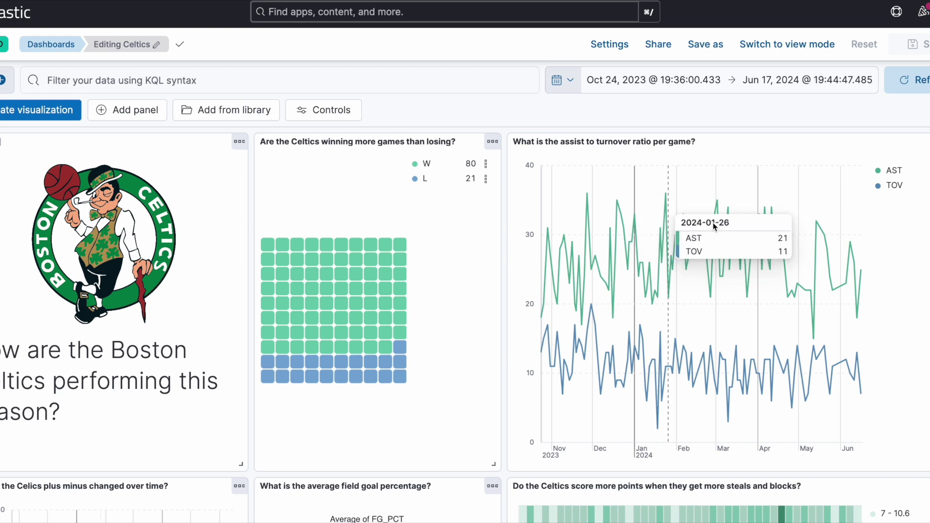
Examine the visualization setup of the plus minus over time bar chart and return to the Celtics dashboard
scroll(801, 272, "down", 5)
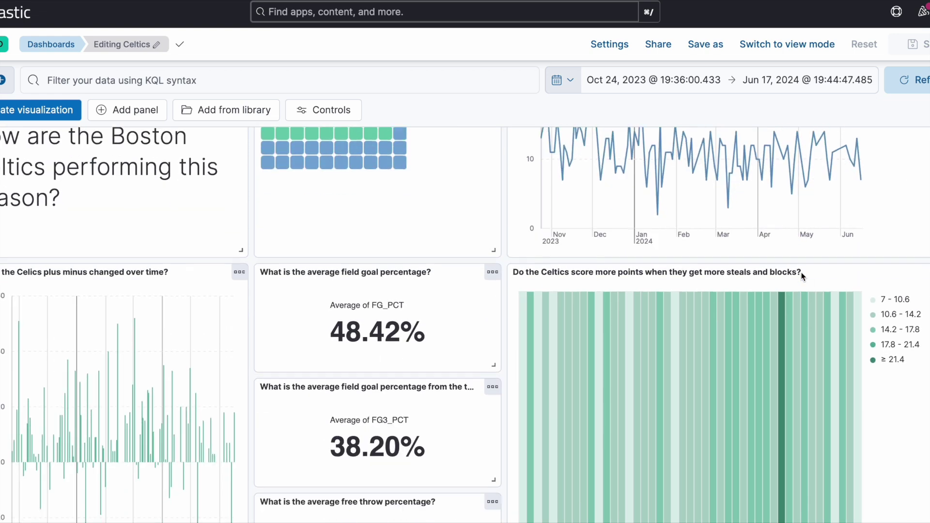
scroll(191, 351, "down", 1)
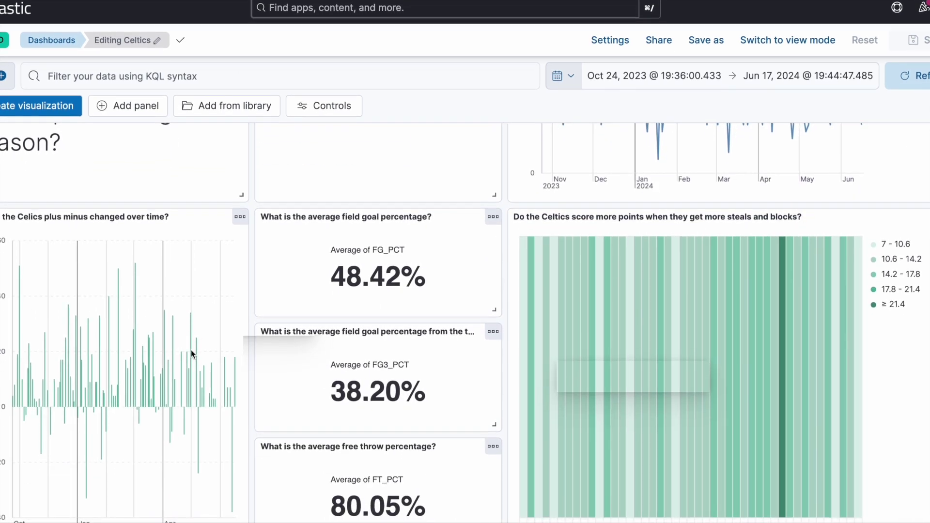
left_click(240, 217)
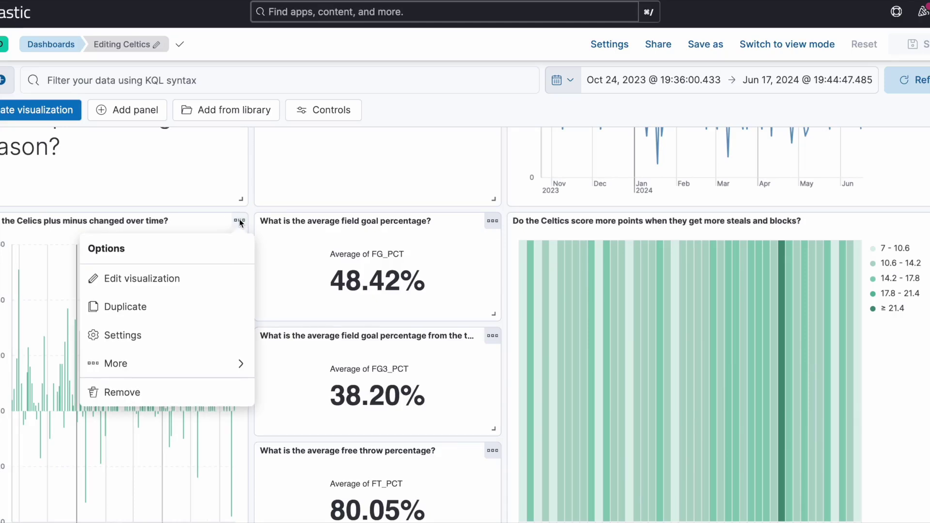
left_click(206, 279)
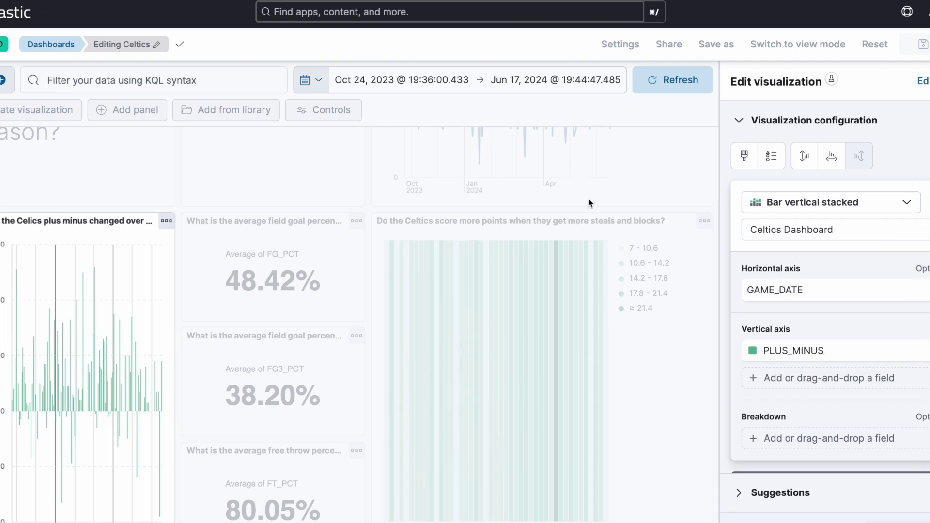
left_click(61, 44)
left_click(102, 214)
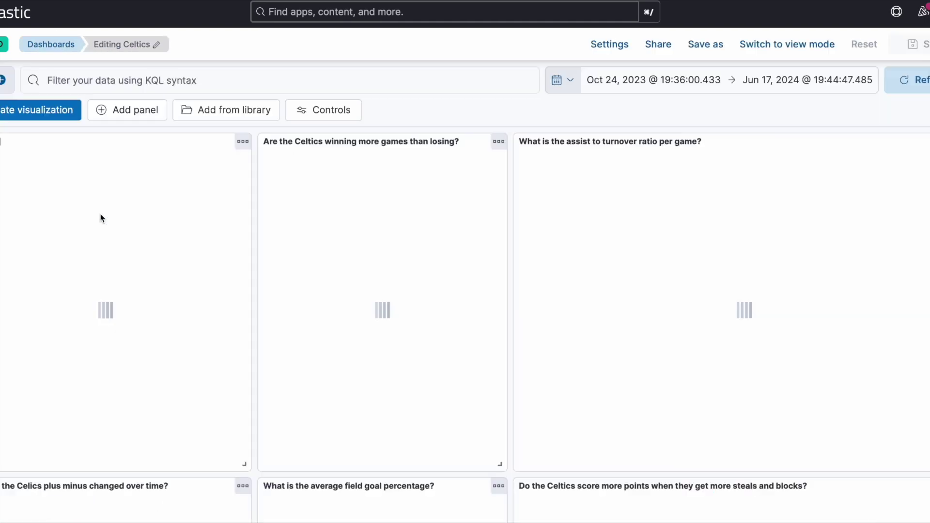
Examine the metric setup of the "What is the average field goal percentage?" panel and return to the Celtics dashboard
scroll(324, 298, "down", 10)
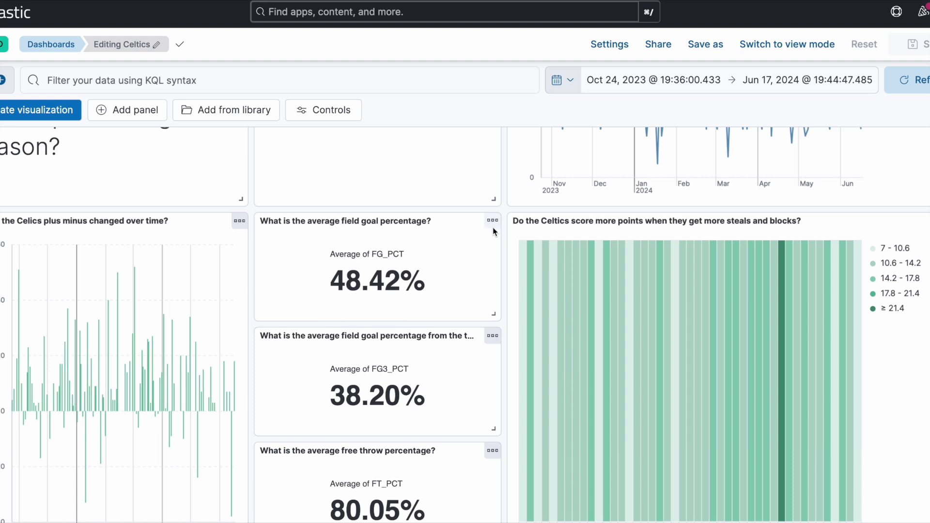
left_click(492, 221)
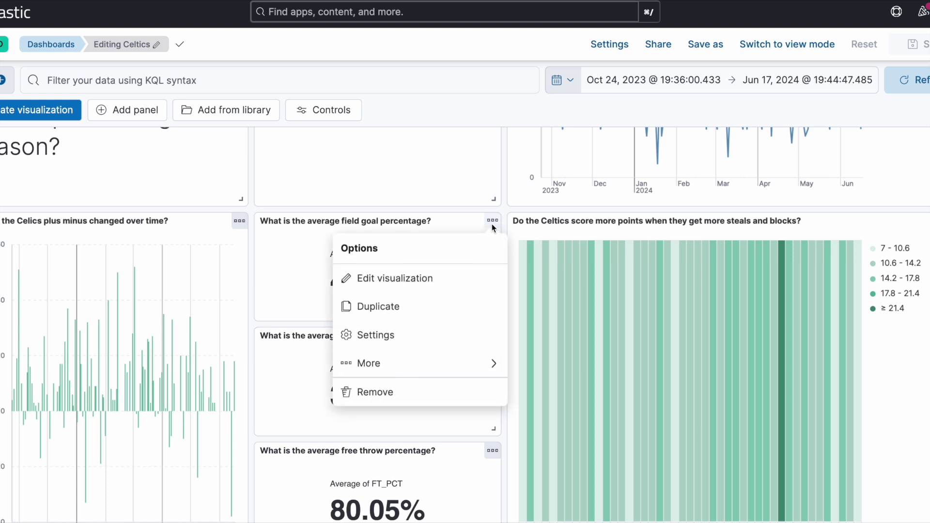
left_click(429, 286)
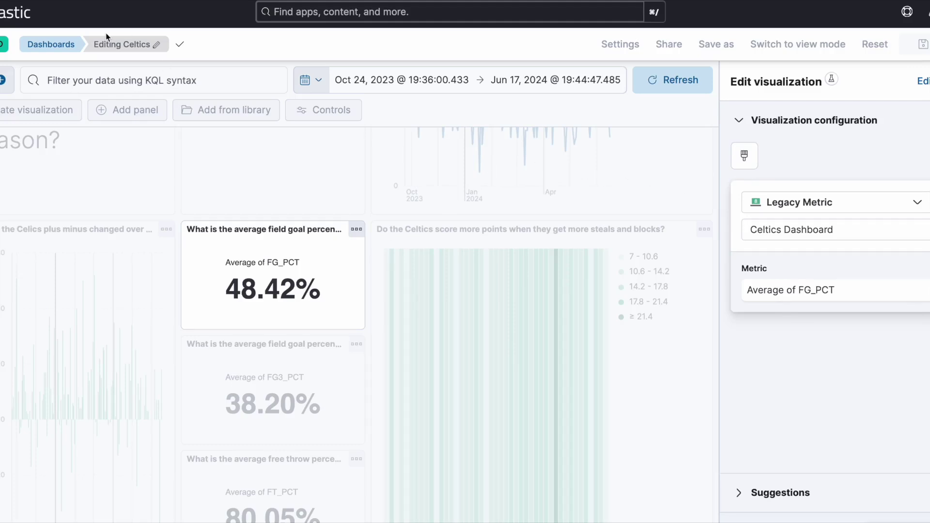
left_click(71, 44)
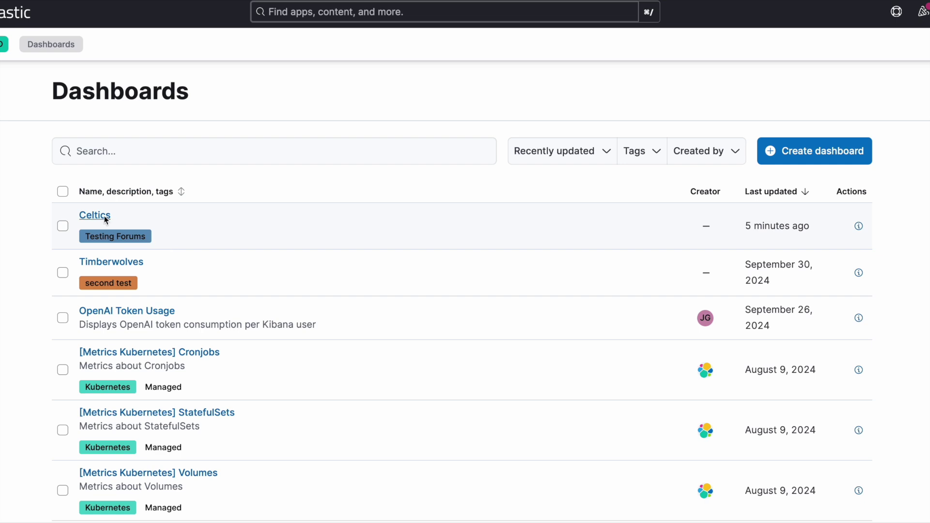
left_click(105, 219)
Examine the metric setup of the Average of FG3_PCT panel and return to the Celtics dashboard
scroll(310, 340, "down", 5)
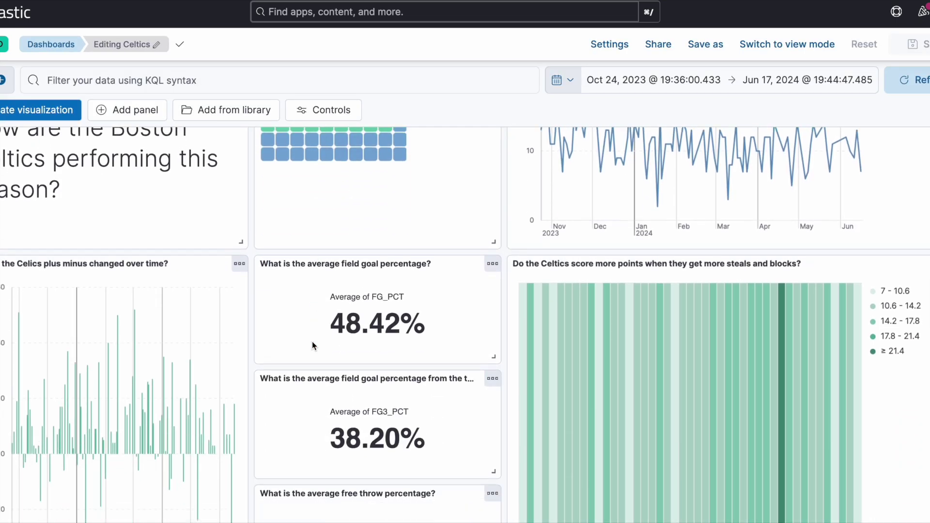
scroll(312, 341, "down", 1)
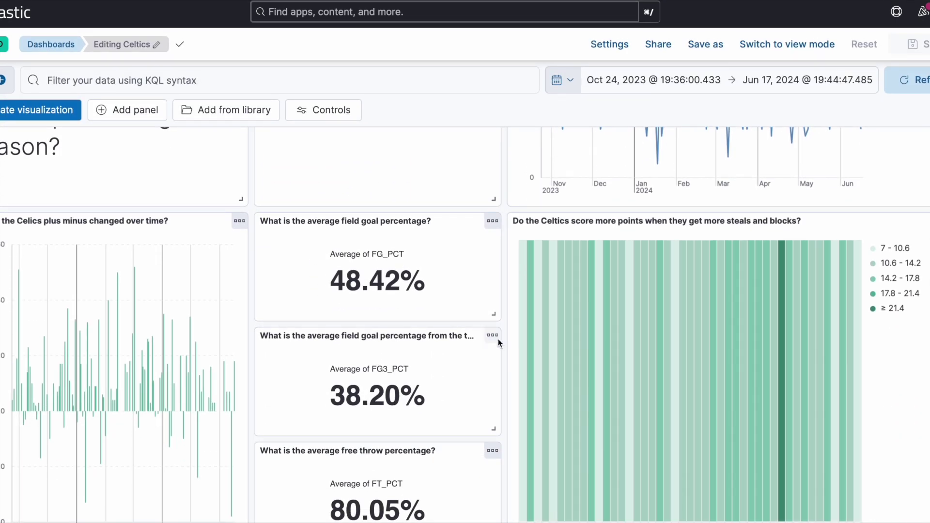
left_click(495, 338)
left_click(443, 394)
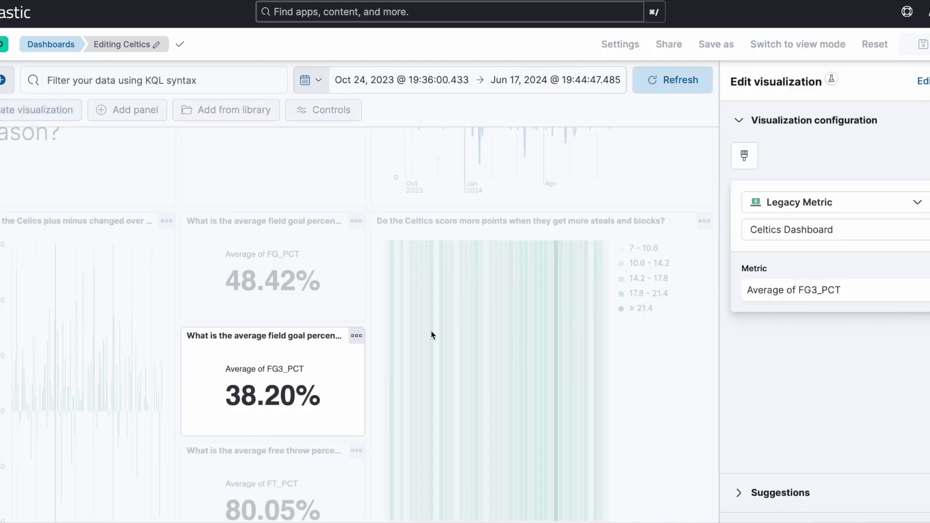
left_click(72, 51)
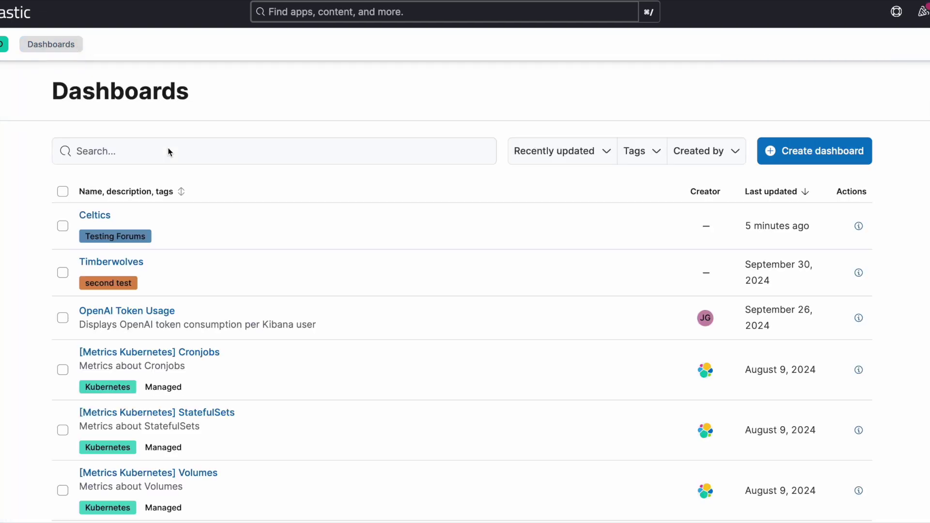
left_click(93, 218)
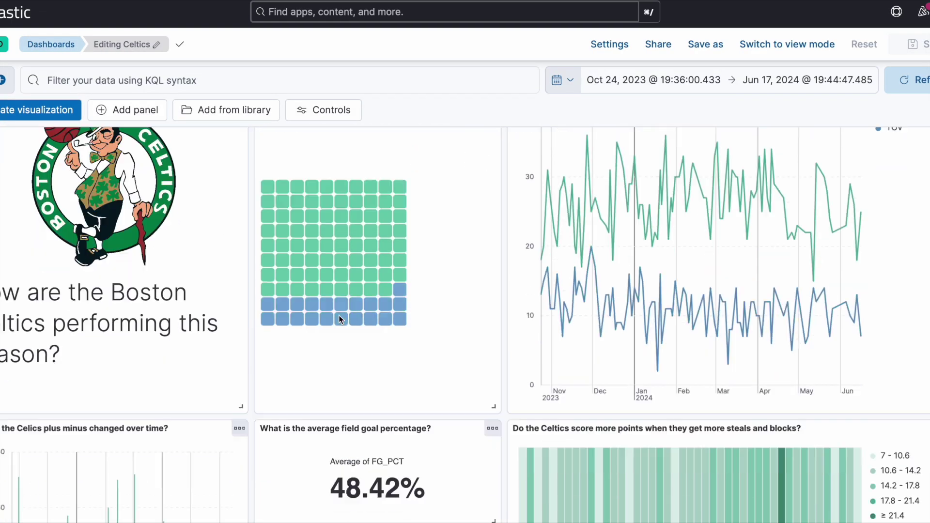
Examine the metric setup of the "What is the average free throw percentage?" panel and return to the Celtics dashboard
scroll(339, 315, "down", 5)
left_click(493, 451)
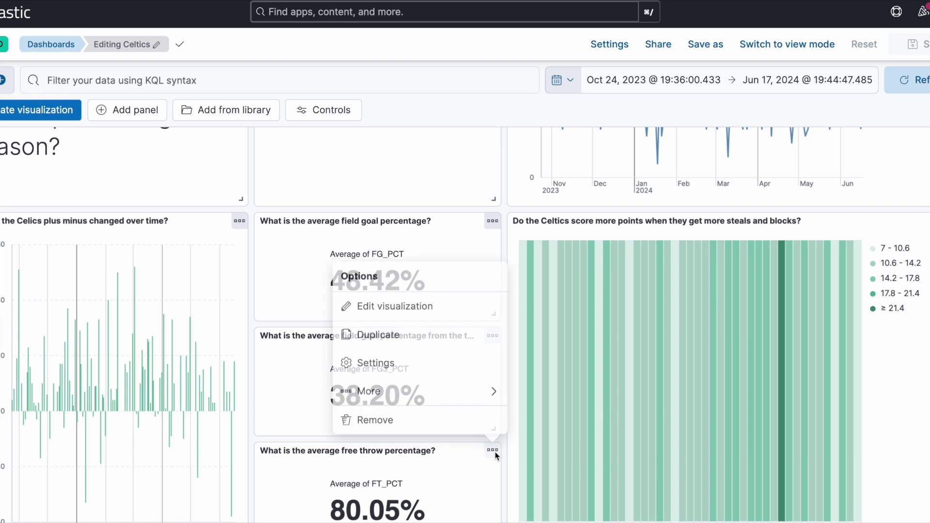
left_click(433, 308)
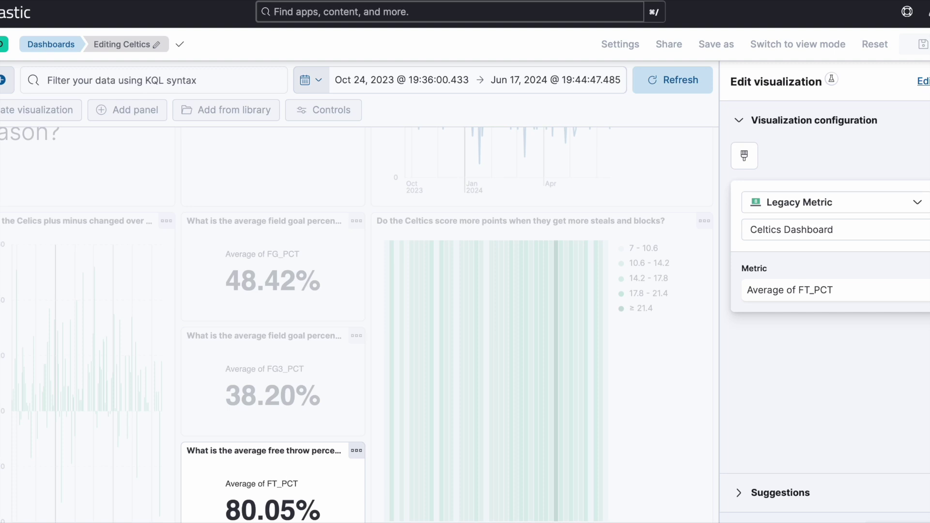
left_click(71, 45)
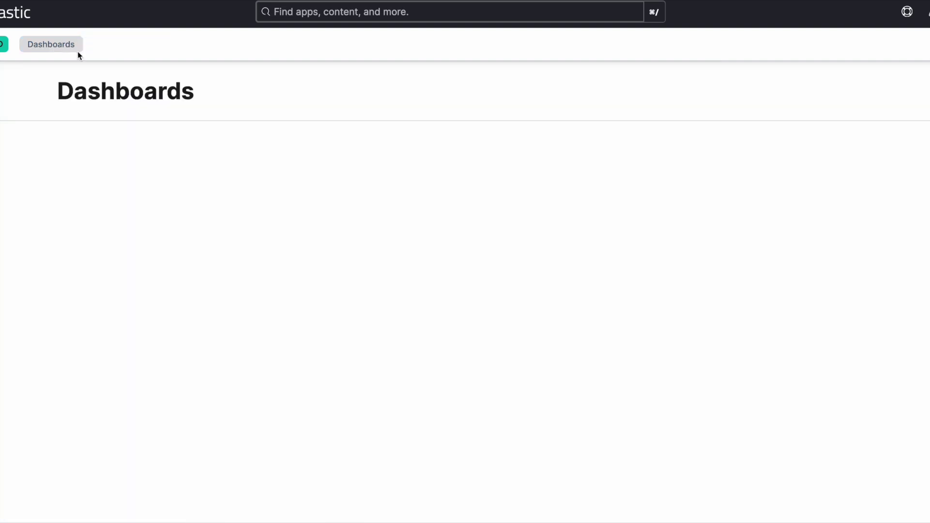
left_click(92, 215)
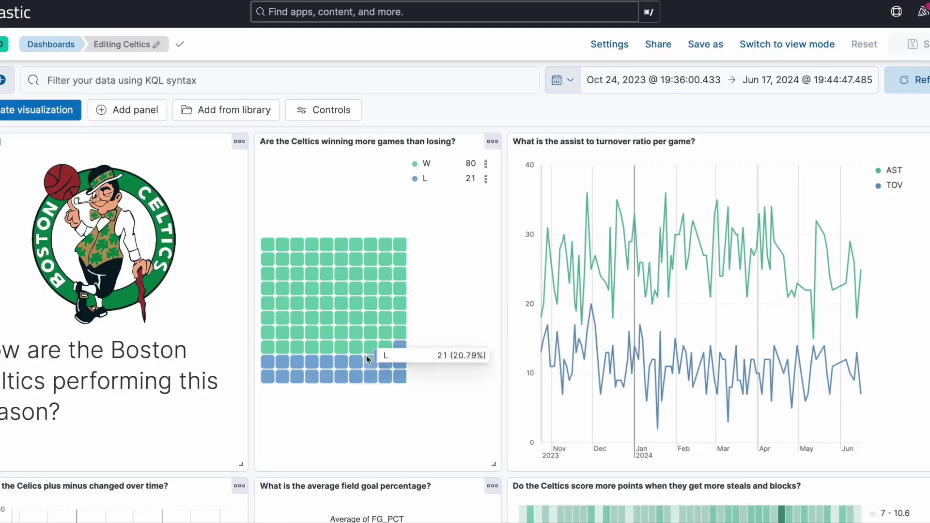
Open the visualization setup of the "Do the Celtics score more points when they get more steals and blocks?" heat map
scroll(366, 356, "down", 5)
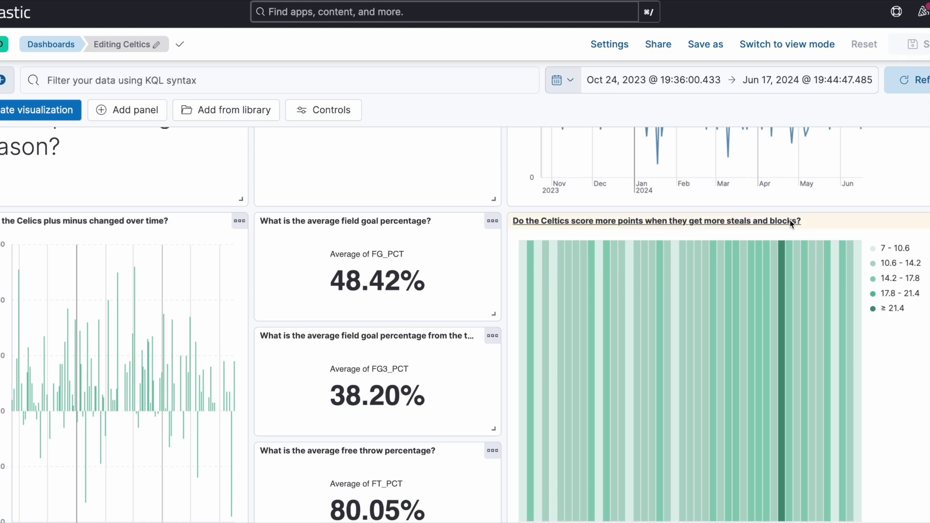
left_click(925, 221)
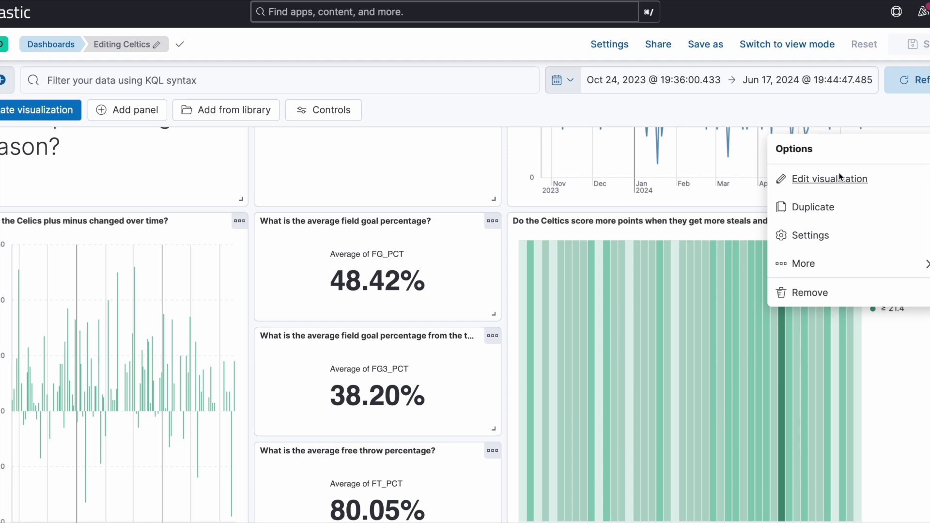
left_click(829, 178)
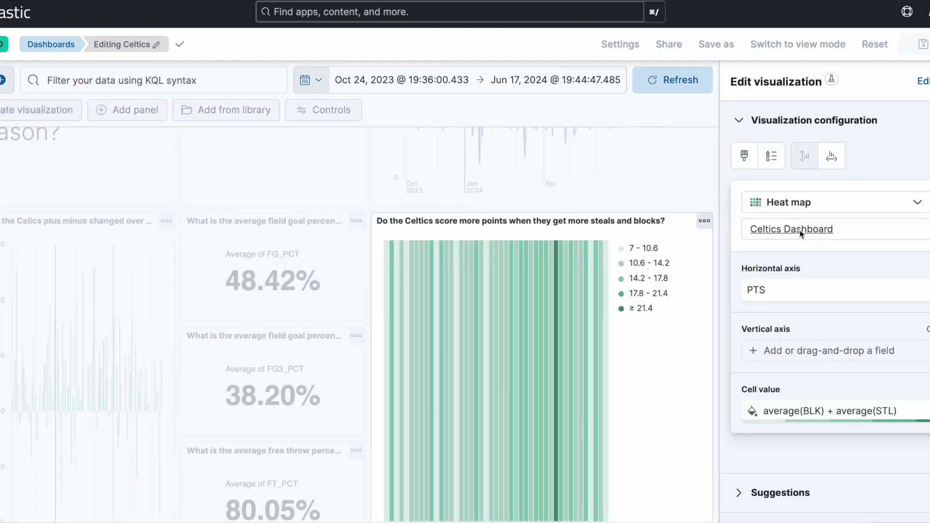